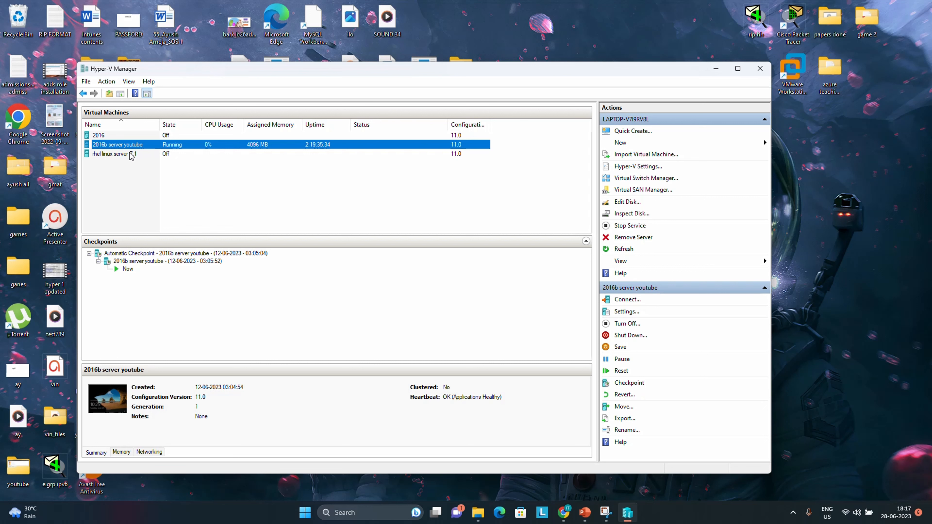
Connect to the 2016b server youtube VM at Full Screen display size and maximize its window.
right_click(190, 145)
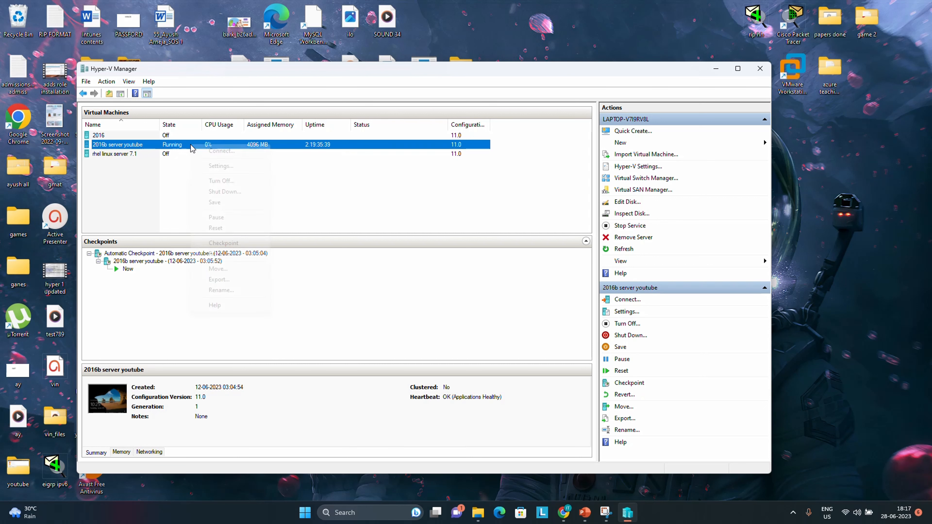
left_click(219, 155)
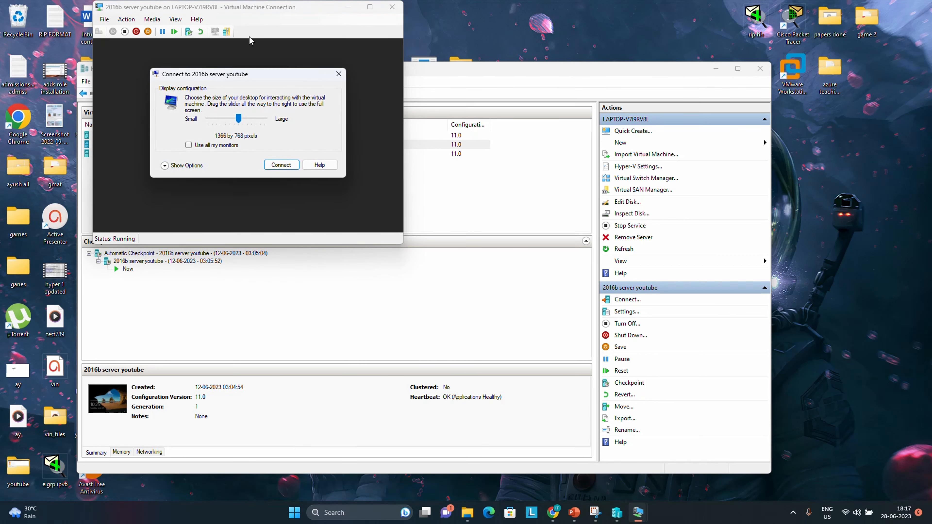
left_click_drag(239, 127, 267, 127)
left_click(282, 166)
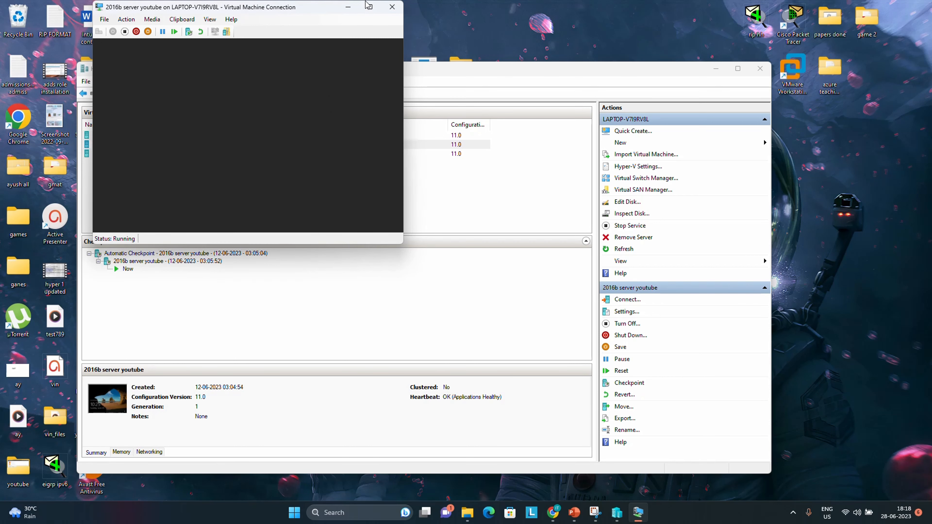
left_click(370, 7)
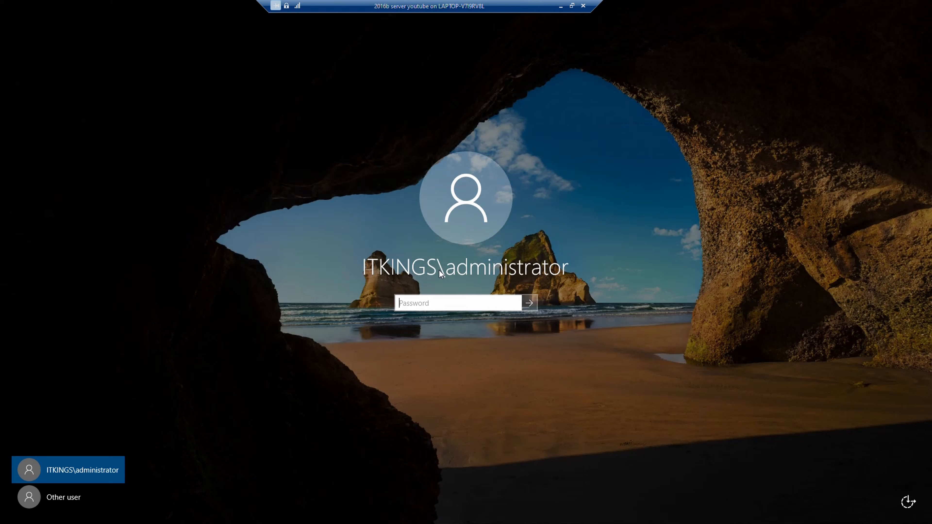
Sign in with the domain administrator password, then close DNS Manager.
key("Caps_Lock")
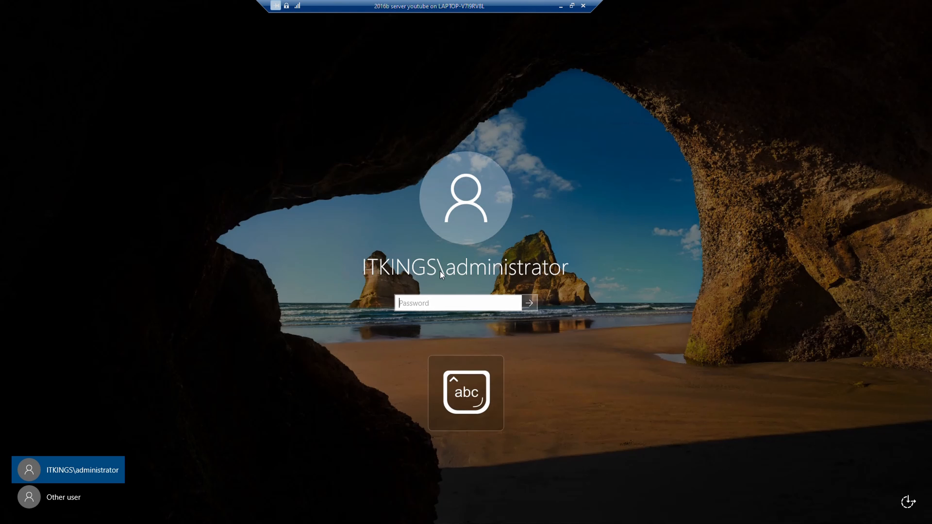
type("**********")
key("Return")
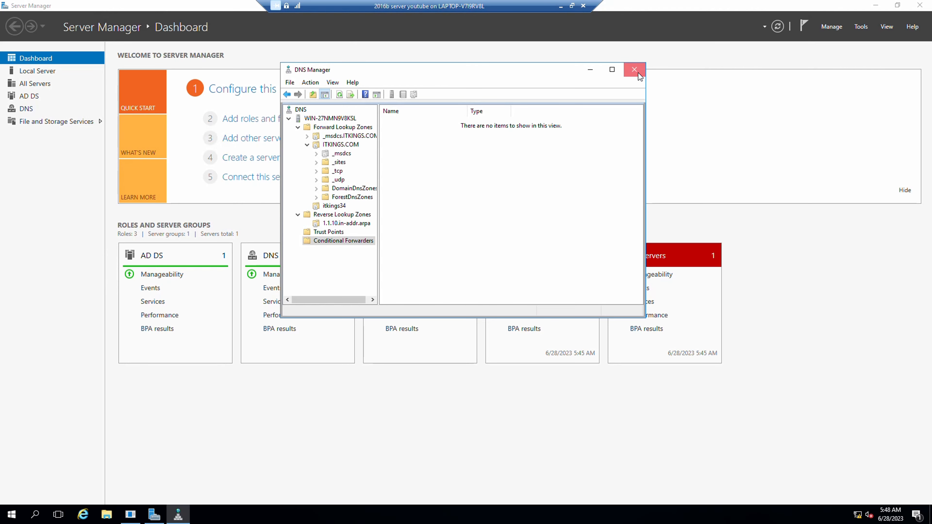
left_click(638, 73)
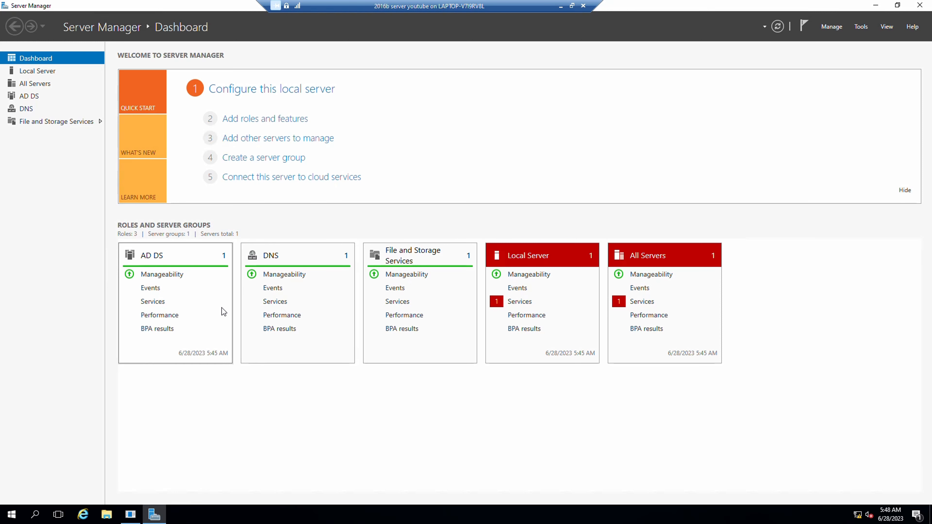
Close the Shutdown Event Tracker window from its taskbar preview.
left_click(267, 257)
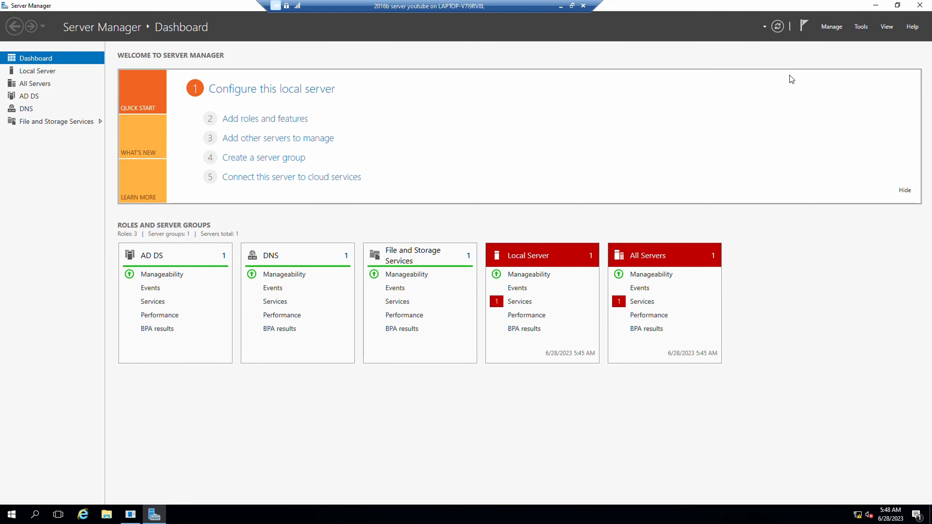
mouse_move(133, 515)
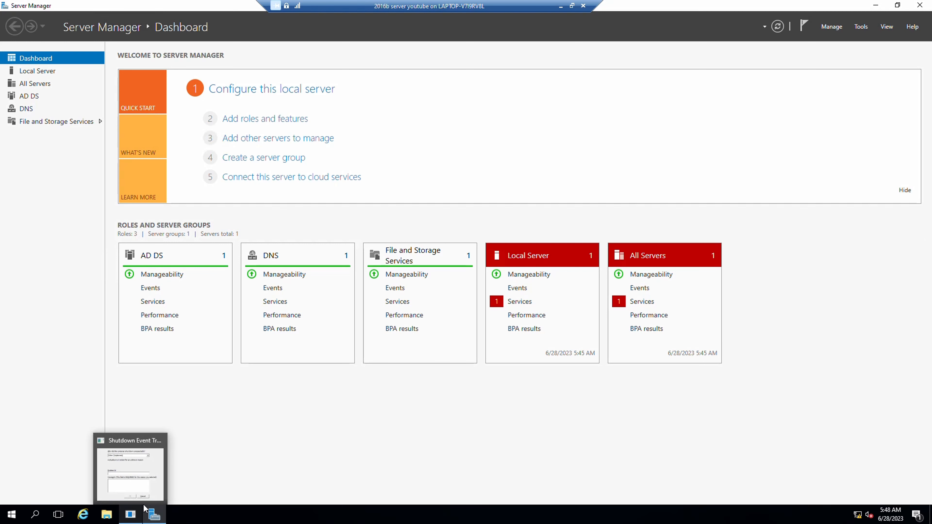
left_click(160, 442)
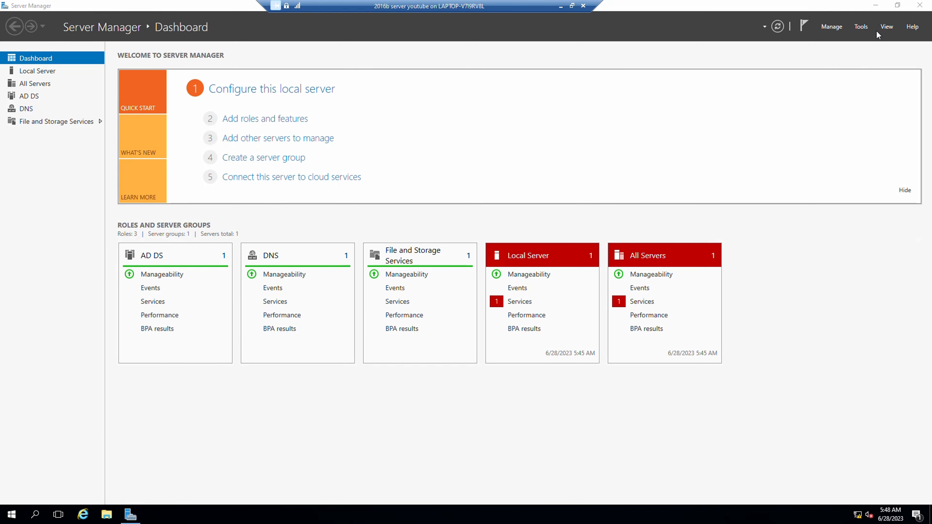
Launch Active Directory Users and Computers from Tools, minimize it, and bring up Windows search.
left_click(860, 30)
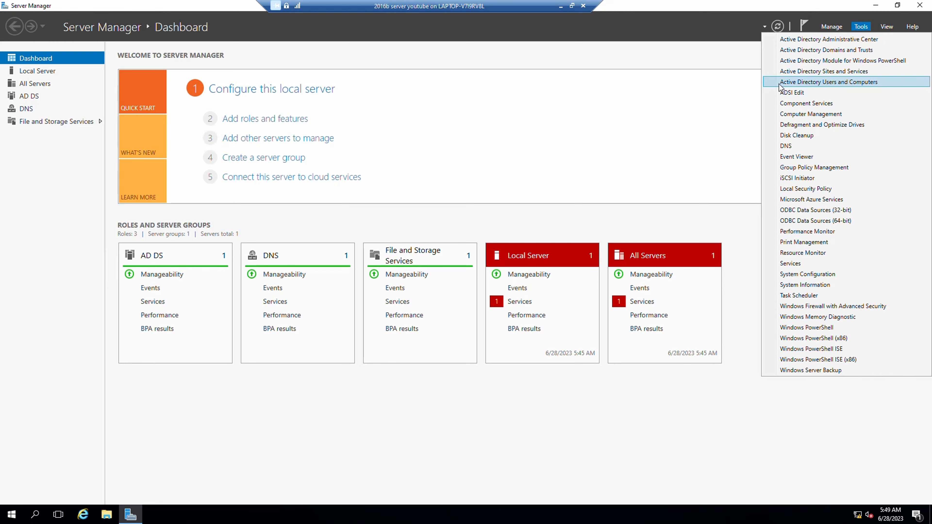
left_click(861, 85)
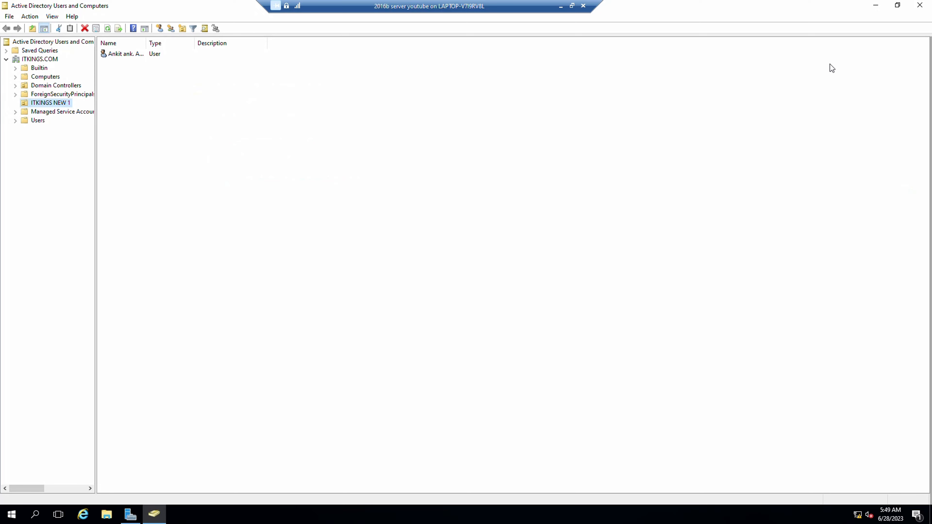
left_click(876, 6)
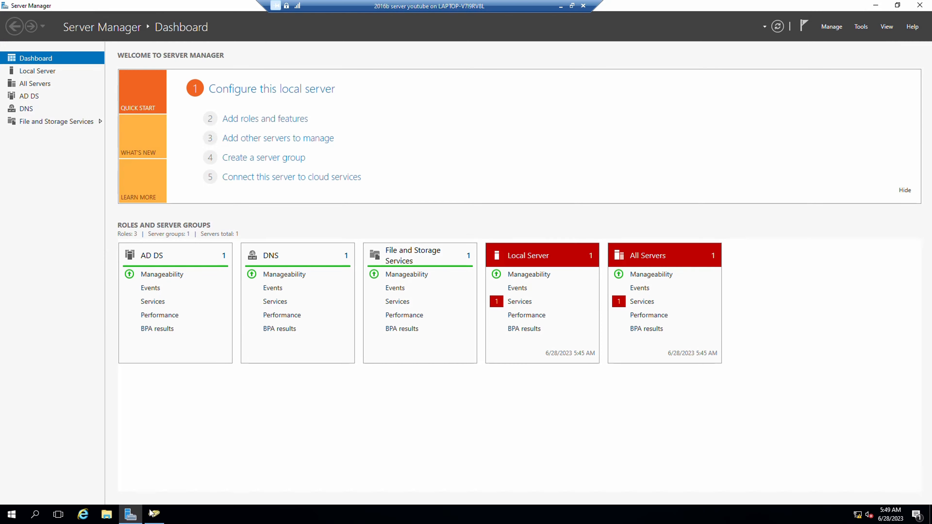
left_click(25, 521)
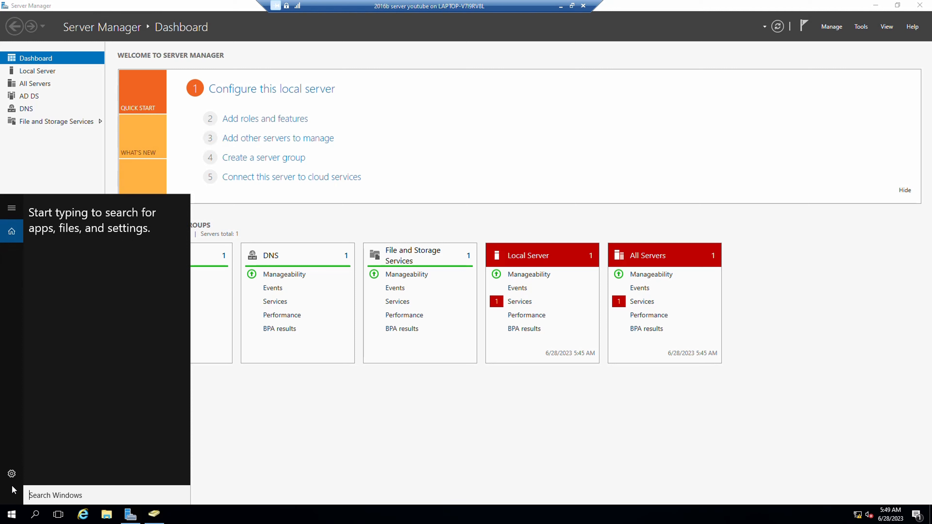
Open dsa.msc from search, widen the tree pane, and select the root node.
type("d")
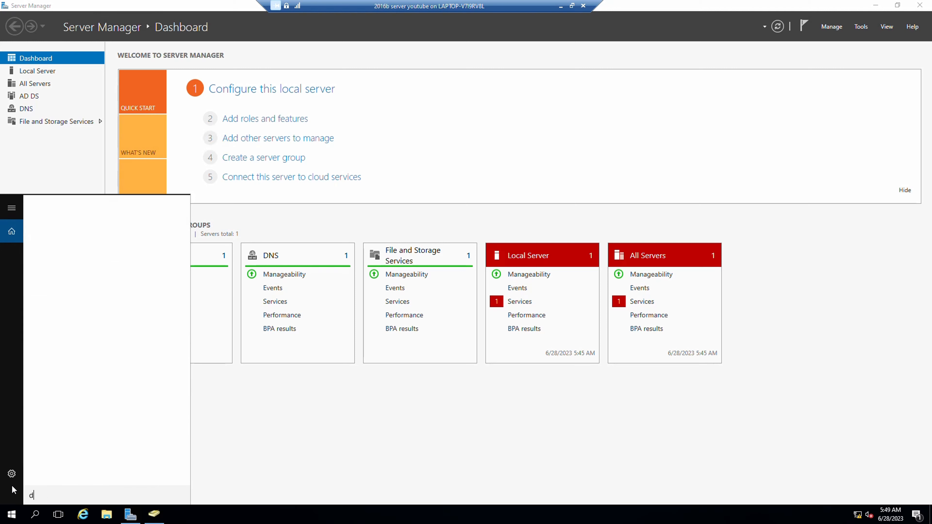
type("sa.msc")
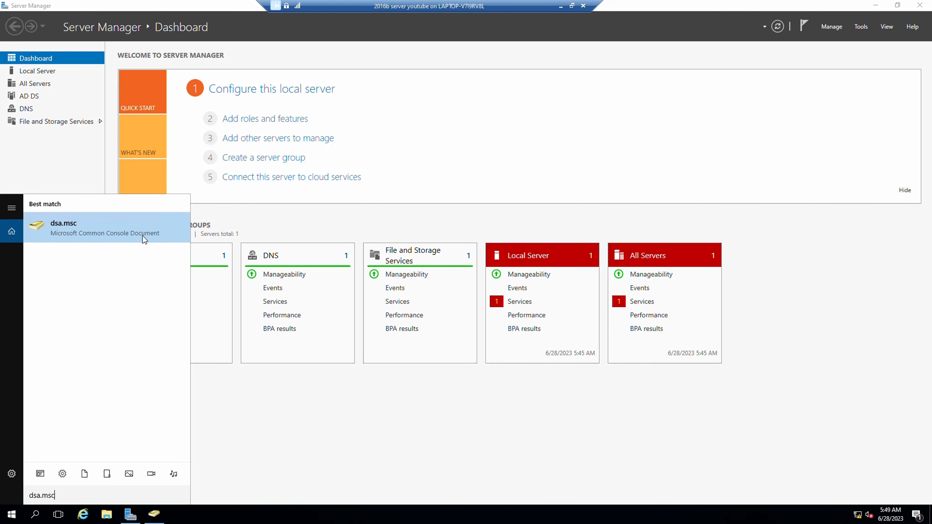
left_click(87, 242)
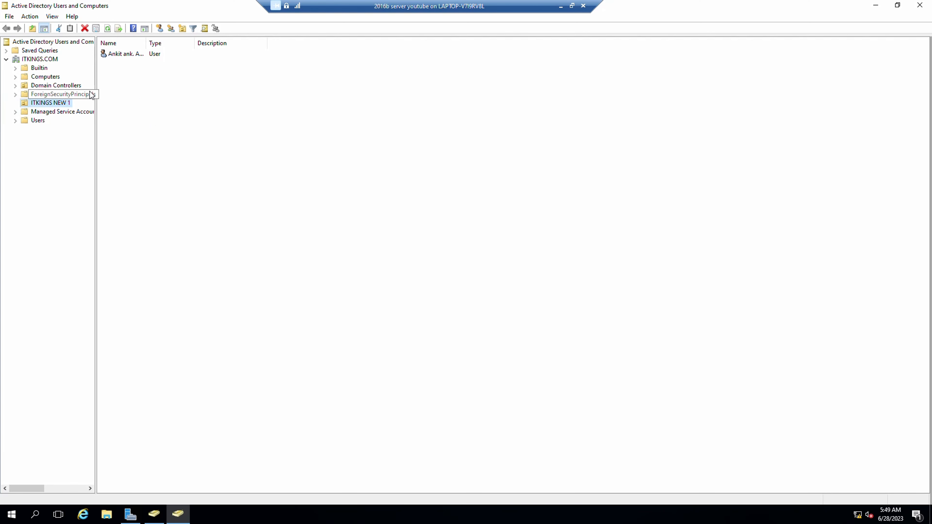
left_click_drag(97, 96, 237, 95)
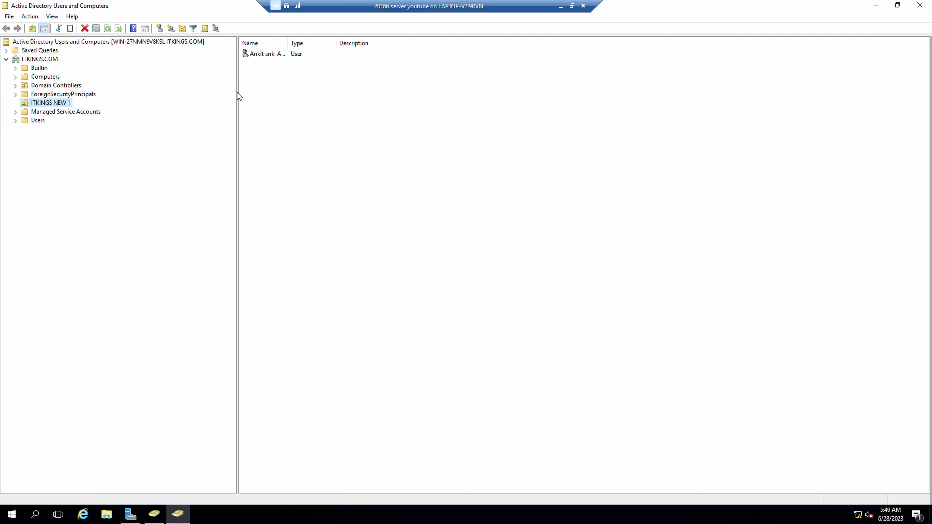
left_click(22, 41)
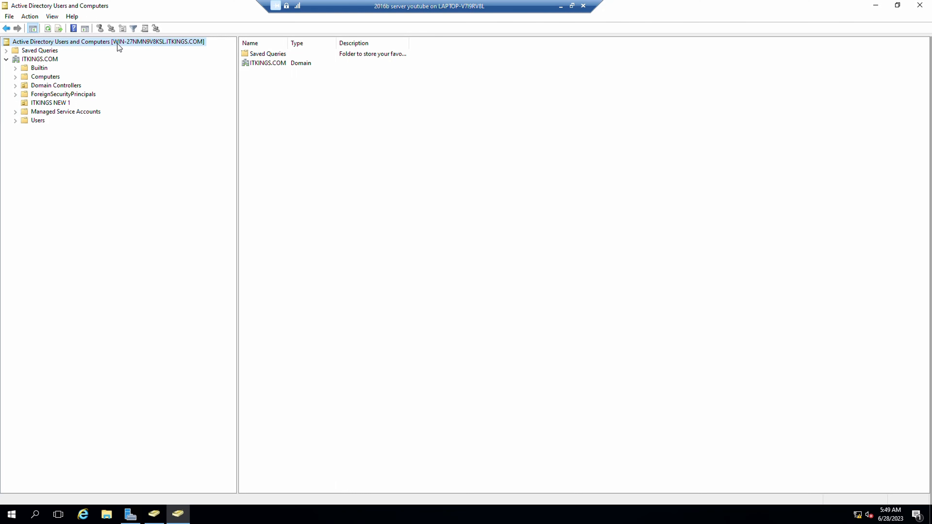
Run sysdm.cpl to check that the server's domain is ITKINGS.COM, then close System Properties.
left_click(44, 517)
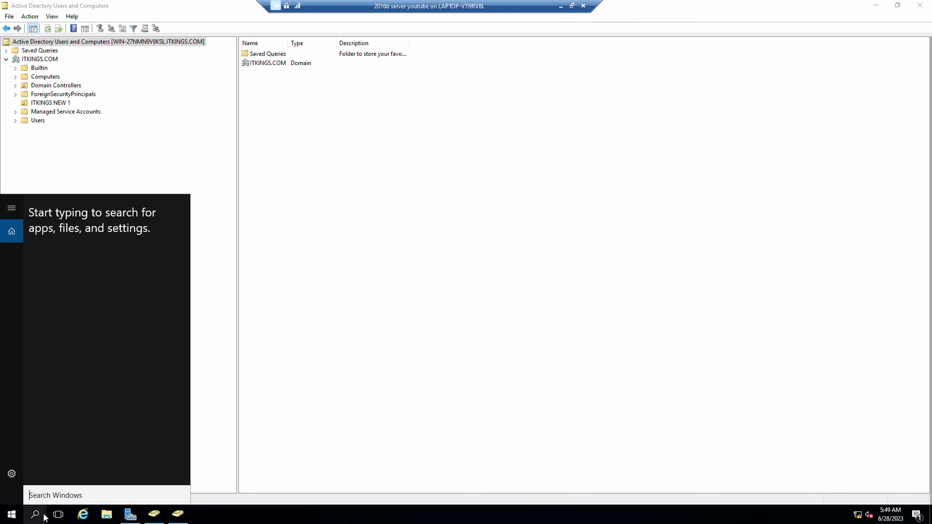
type("sysd")
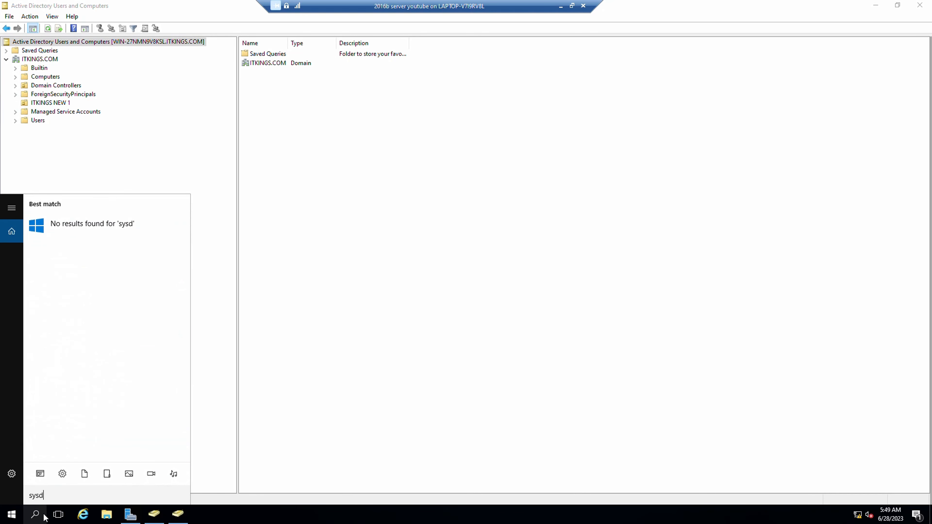
type("m.cpl")
key("Return")
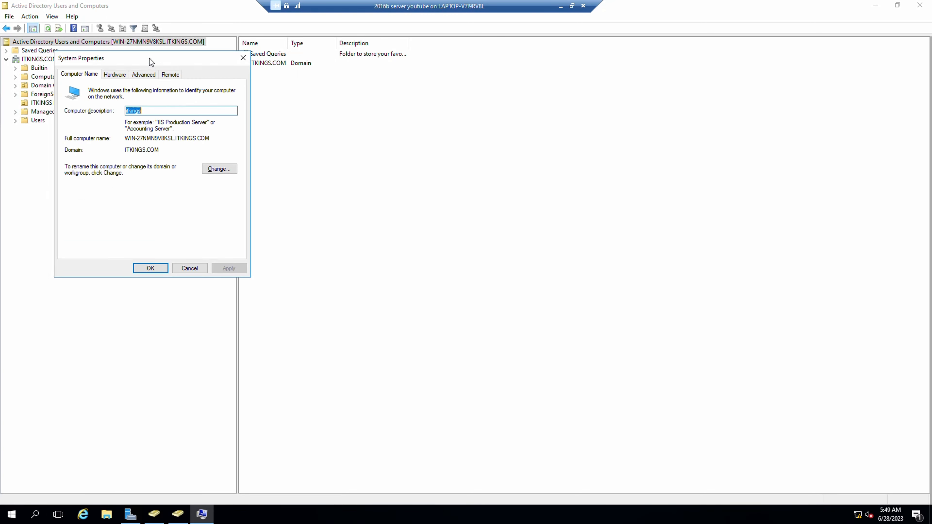
left_click_drag(150, 59, 416, 131)
left_click_drag(425, 218, 382, 219)
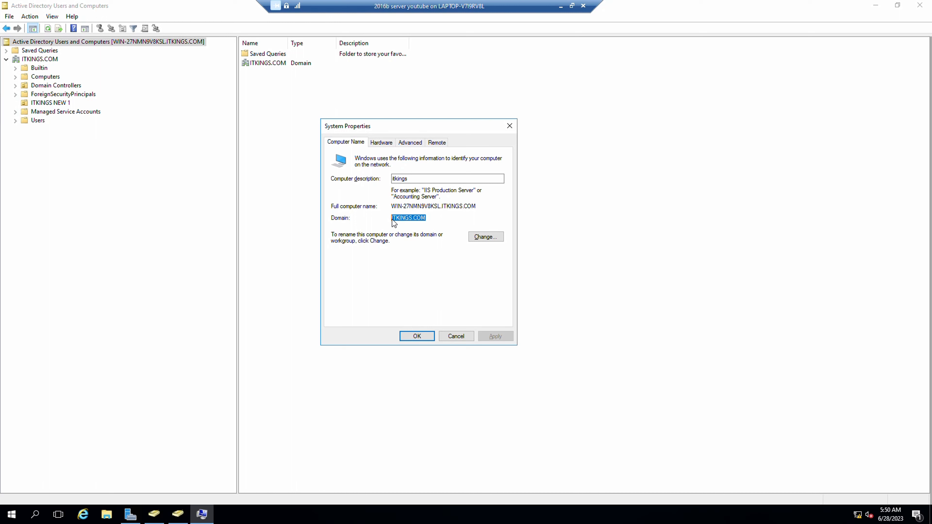
left_click_drag(436, 220, 479, 211)
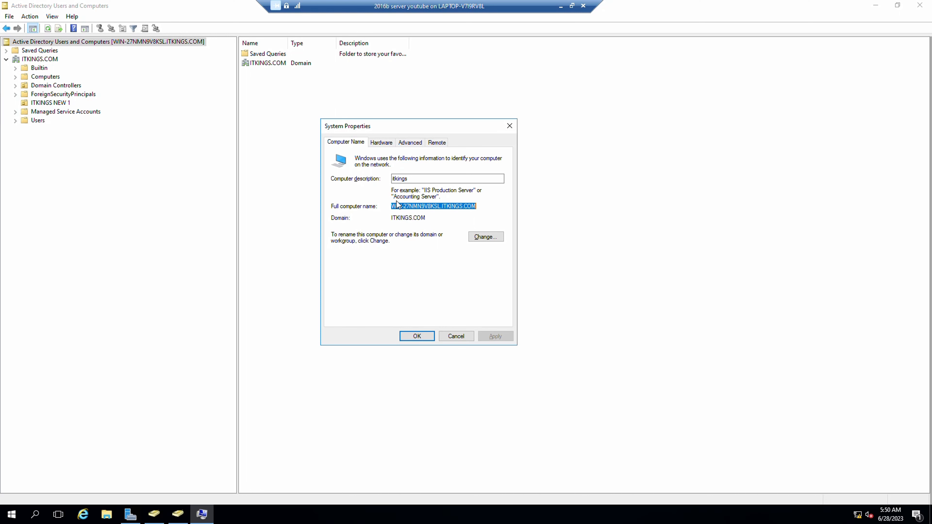
left_click(509, 126)
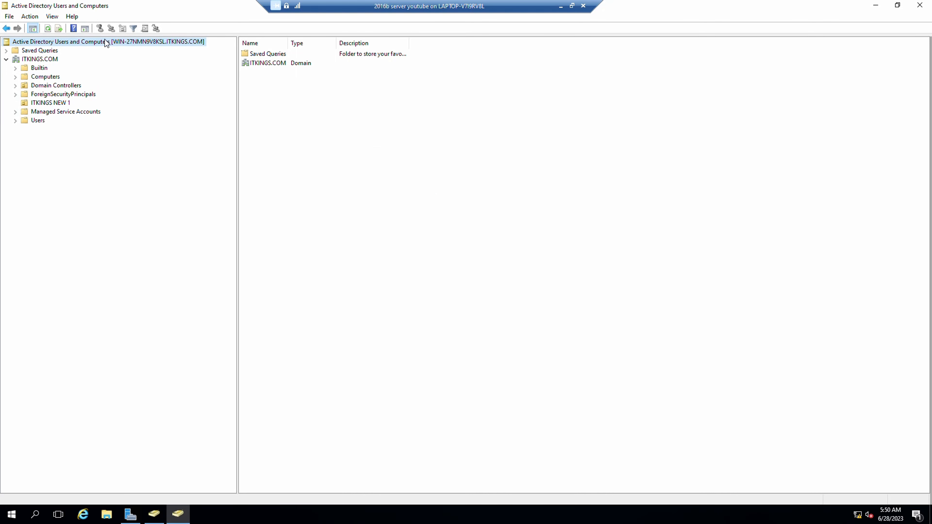
Expand Saved Queries and the ITKINGS.COM domain to show their containers.
left_click(15, 53)
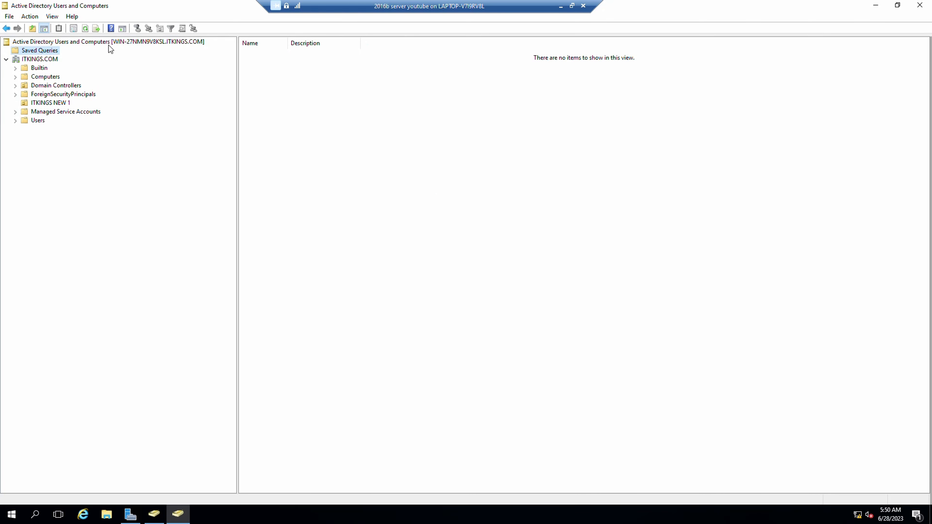
left_click(19, 58)
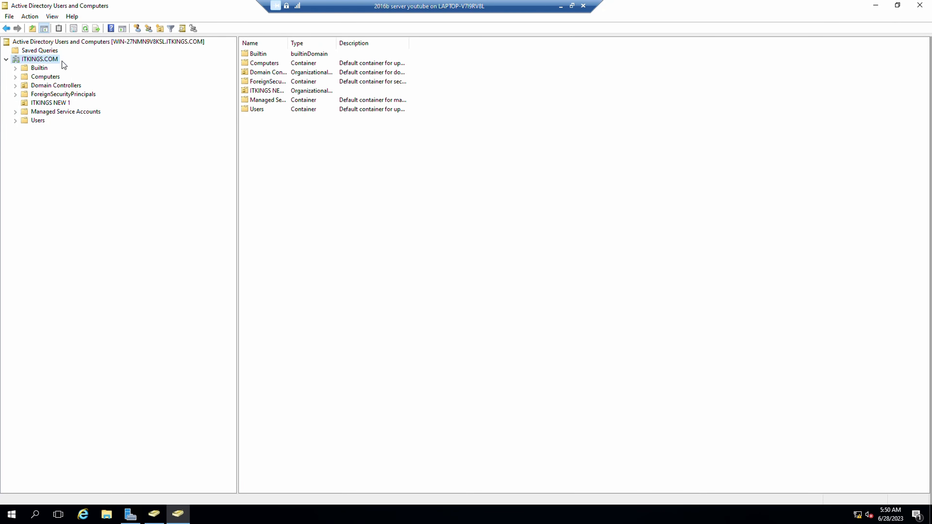
right_click(22, 60)
left_click(212, 198)
Use Change Domain to browse to and confirm ITKINGS.COM as the managed domain.
right_click(35, 61)
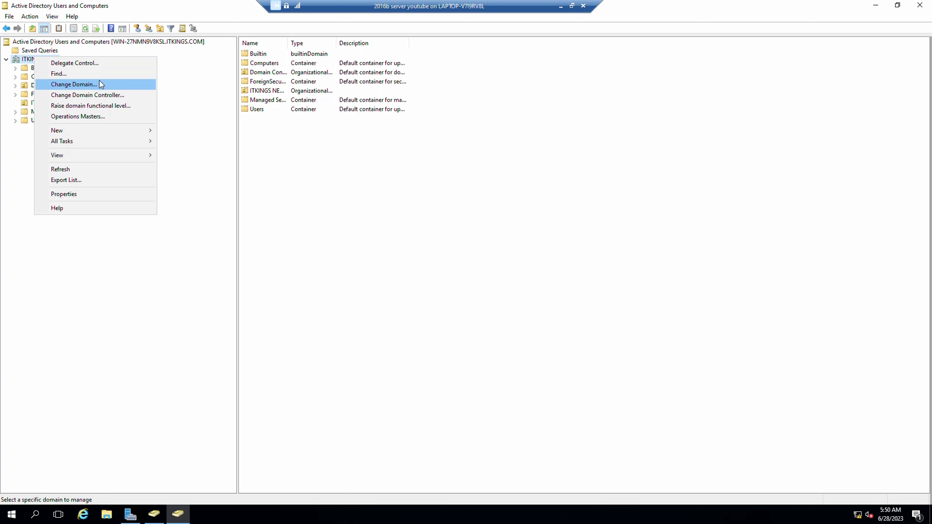
left_click(92, 85)
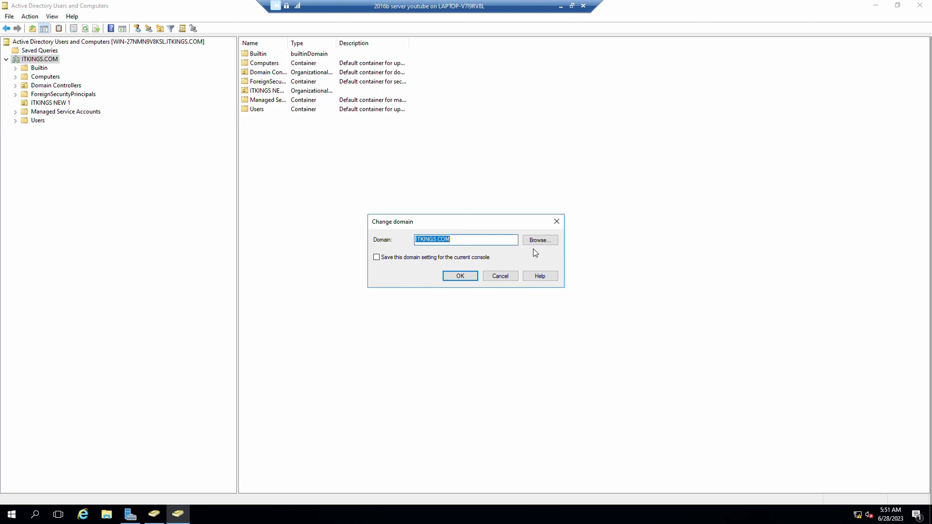
left_click(538, 241)
double_click(453, 280)
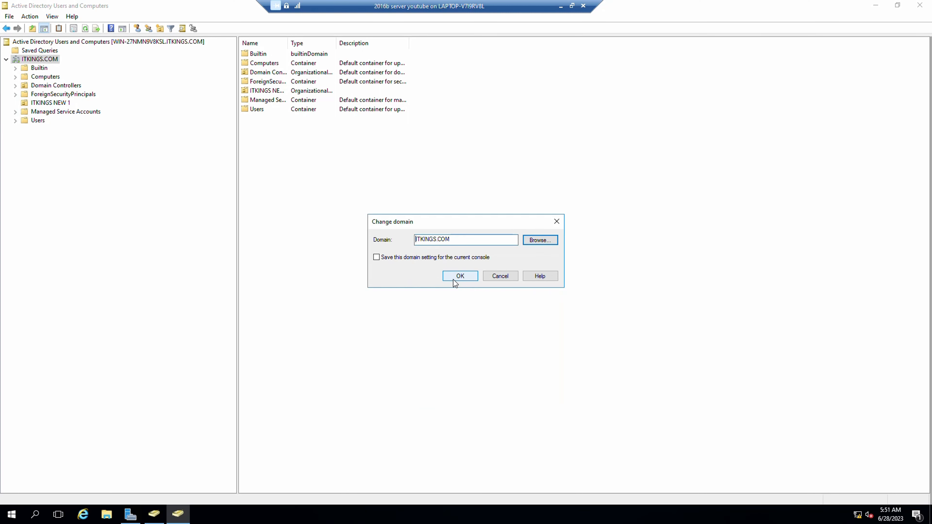
left_click(557, 223)
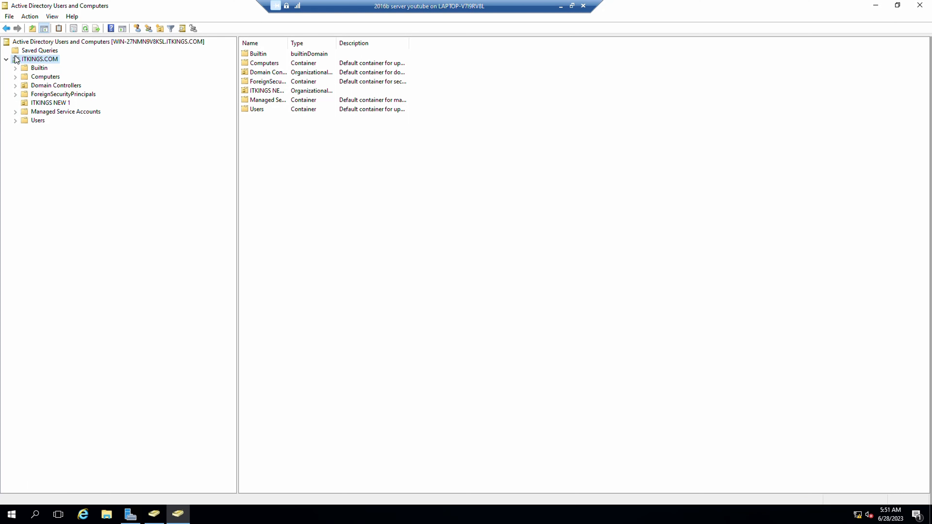
Try New > Organizational Unit on ITKINGS.COM, then cancel the form.
right_click(23, 59)
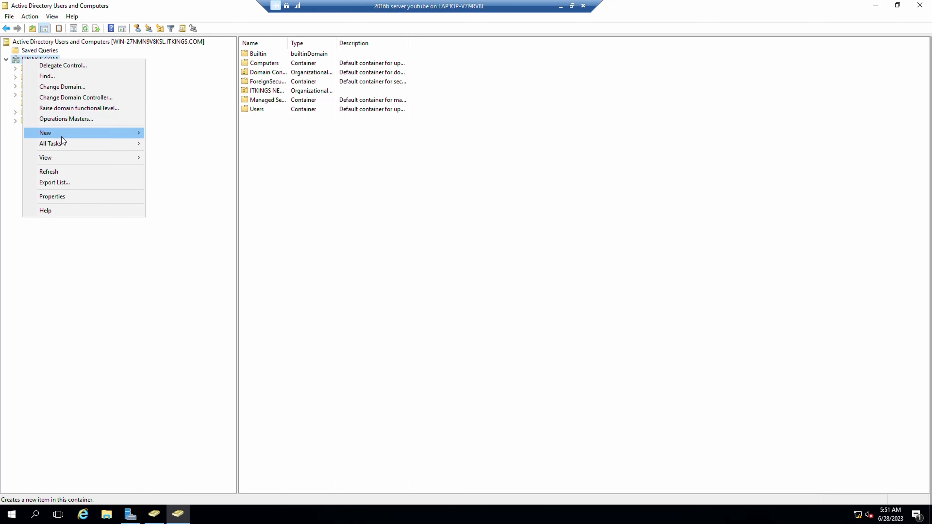
mouse_move(60, 136)
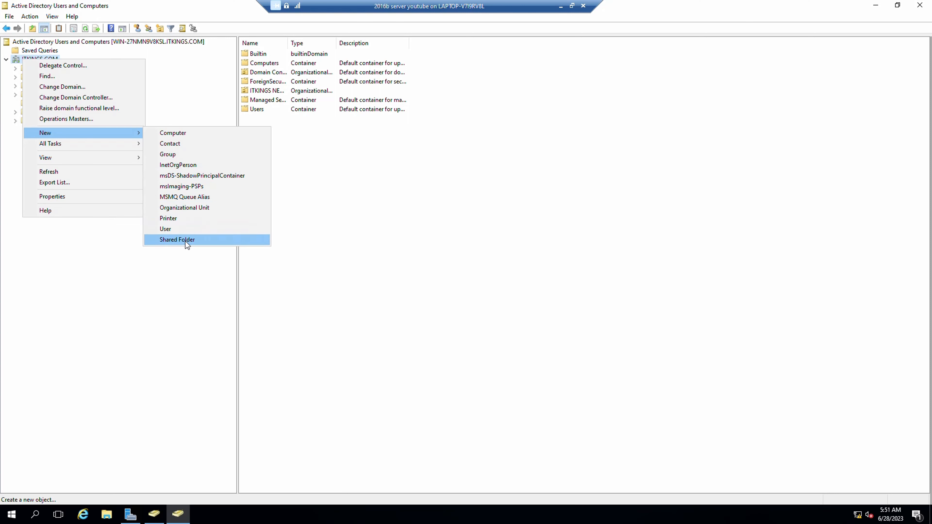
left_click(175, 288)
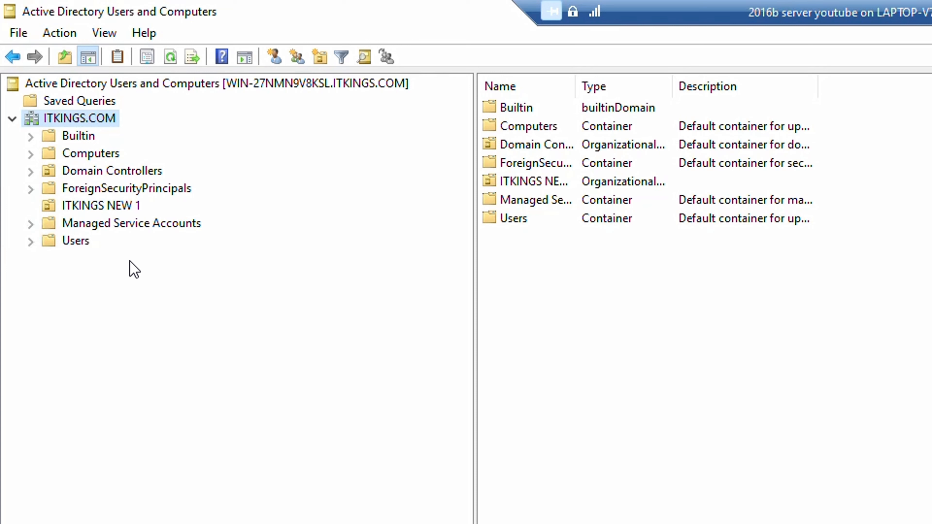
right_click(74, 122)
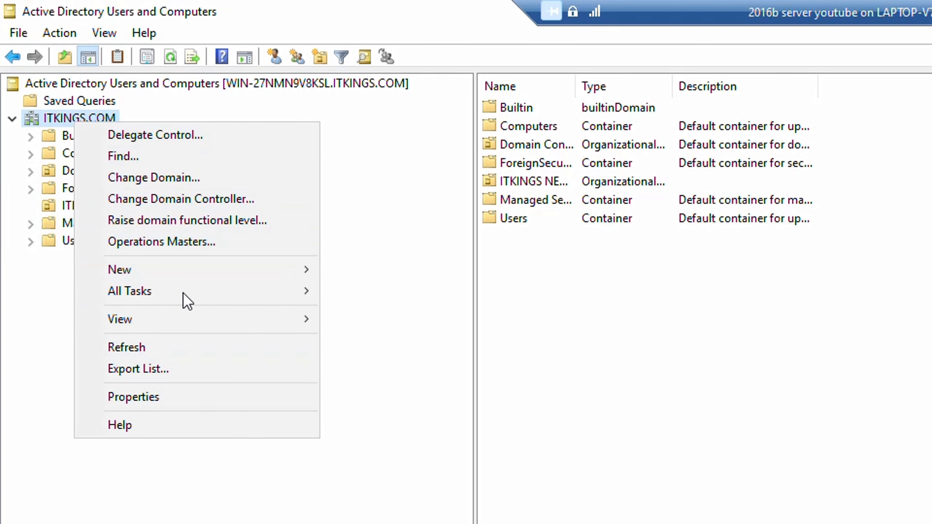
mouse_move(301, 271)
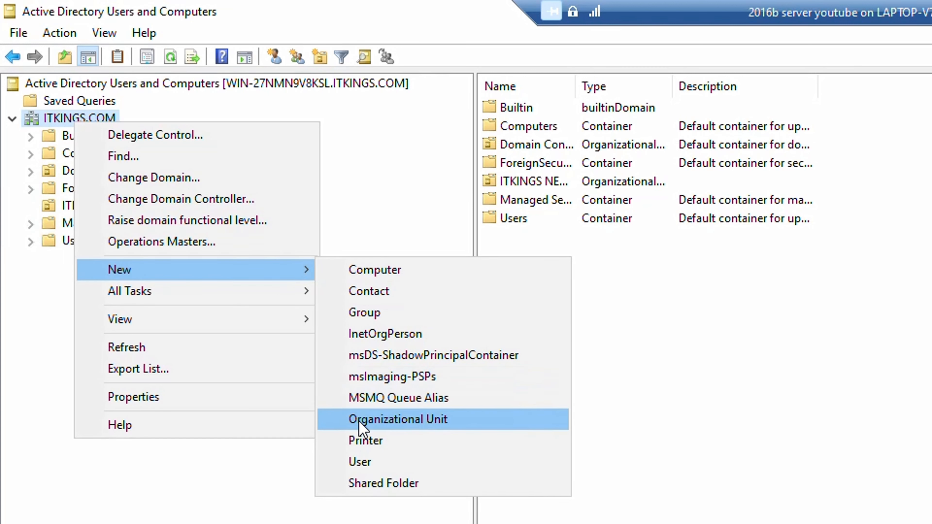
left_click(428, 422)
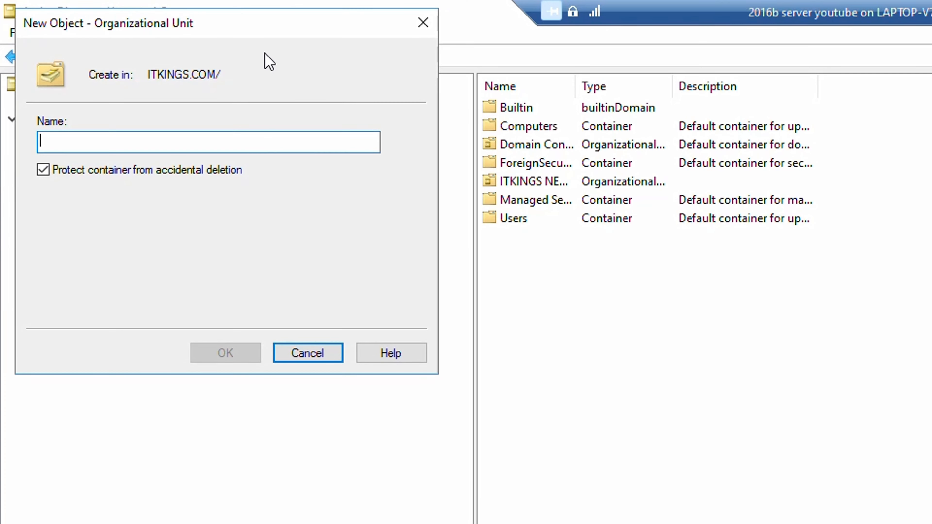
left_click_drag(250, 33, 929, 332)
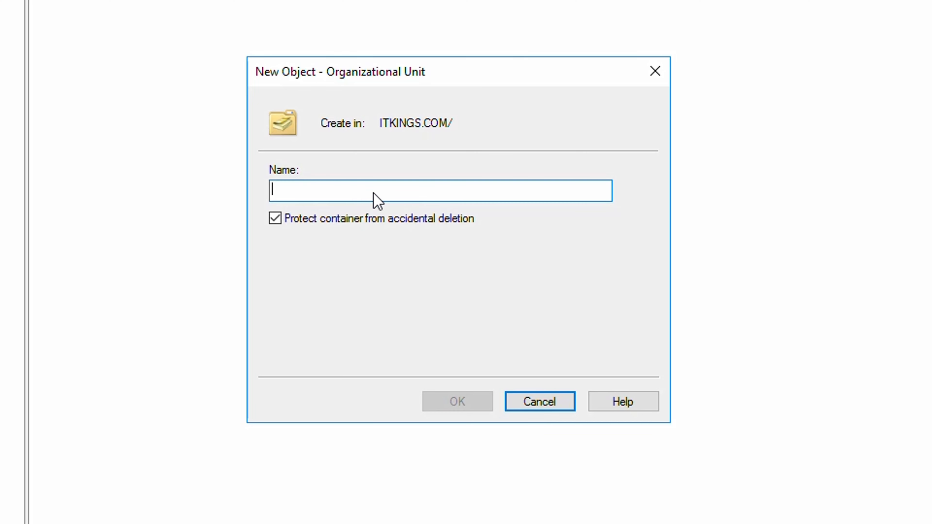
left_click(658, 73)
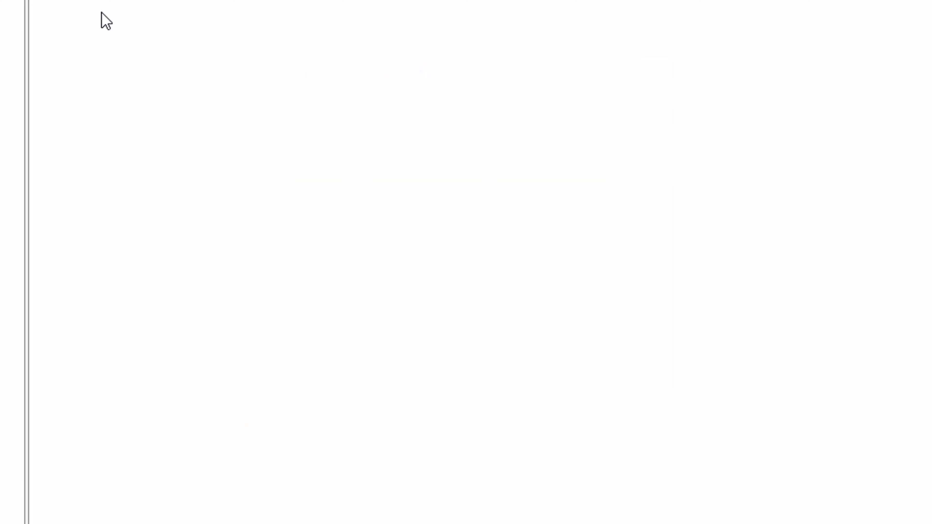
Reopen the New Object – Organizational Unit form for ITKINGS.COM.
right_click(57, 115)
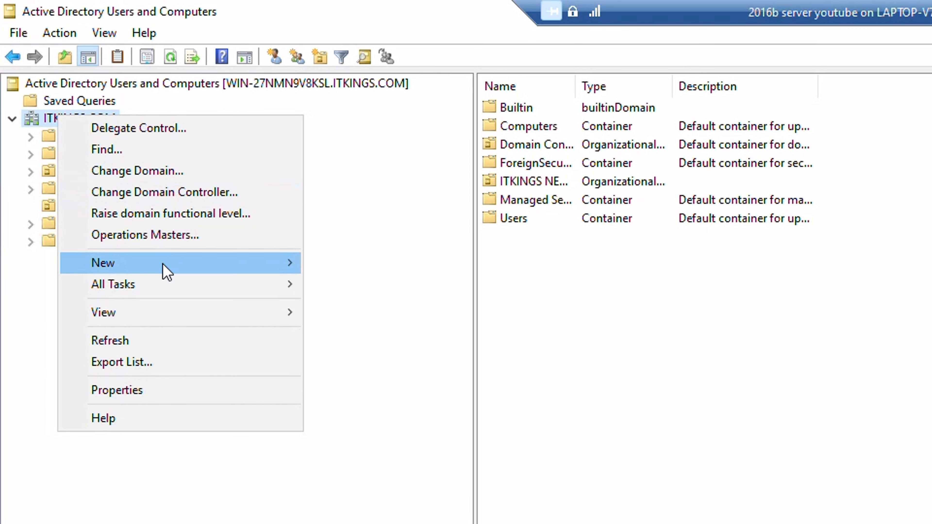
mouse_move(165, 263)
left_click(371, 410)
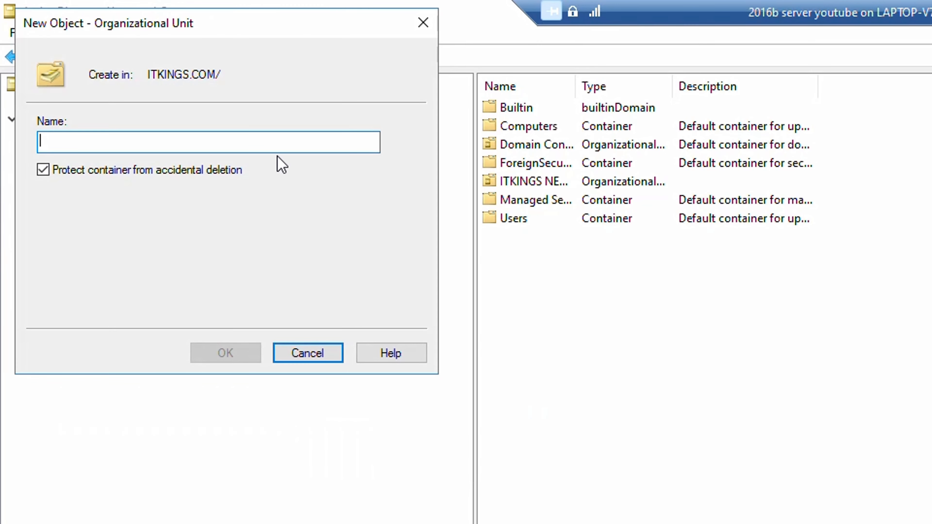
Name the new organizational unit 'itkings 45' and confirm it.
left_click_drag(273, 22, 903, 238)
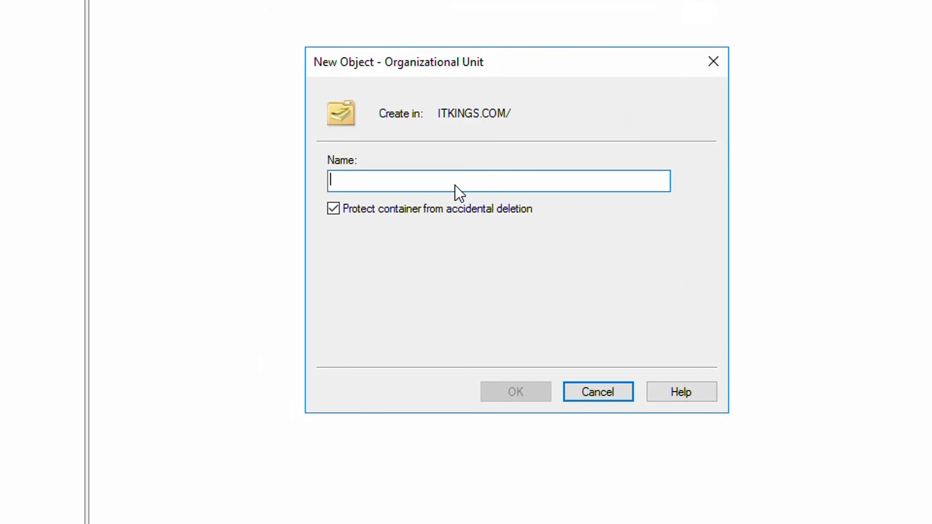
type("a")
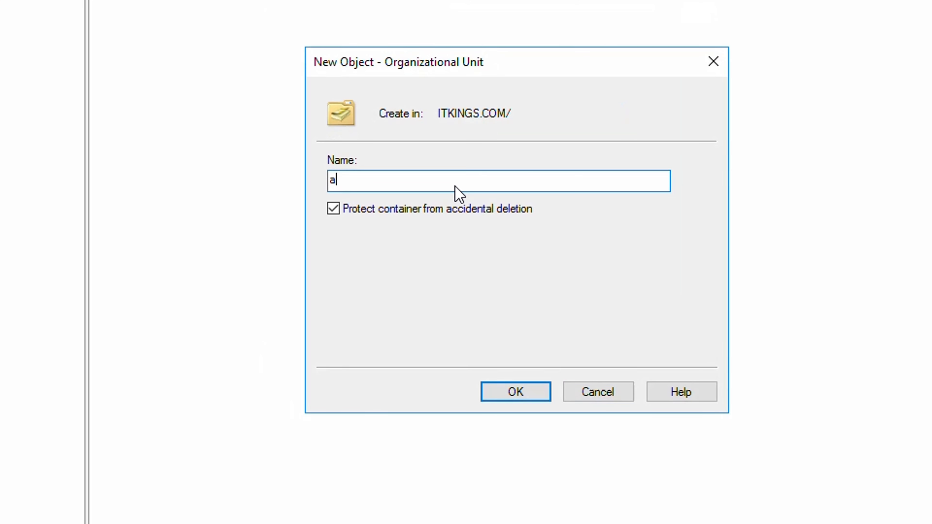
key("BackSpace")
type("itkings 45")
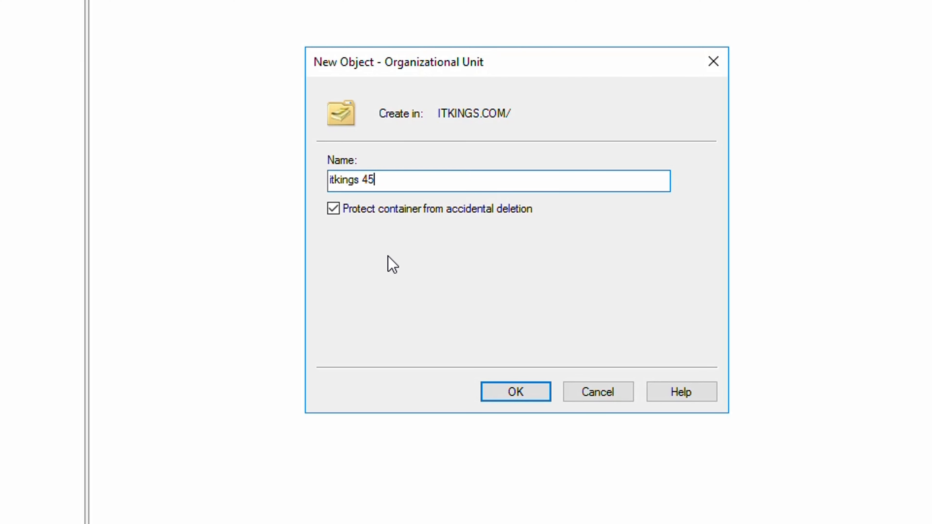
left_click(525, 401)
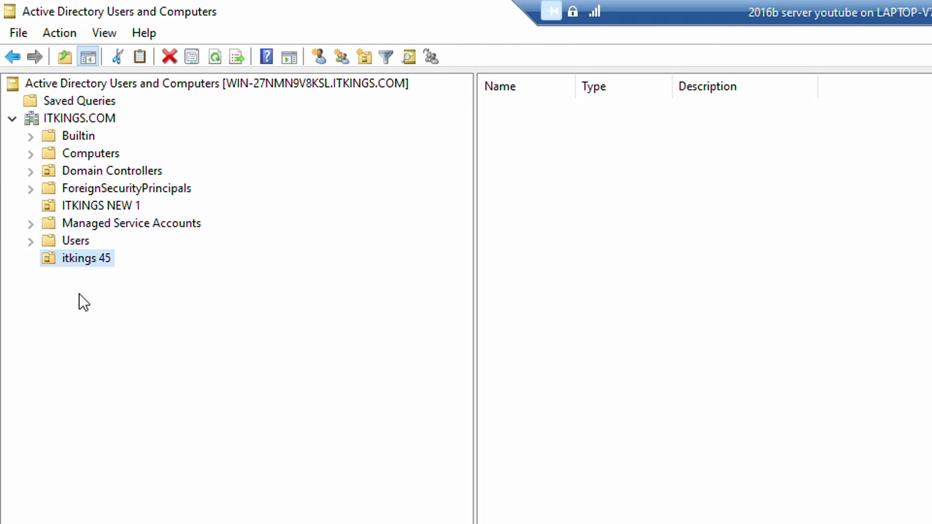
Browse Managed Service Accounts, itkings 45, ITKINGS NEW 1 and Domain Controllers, ending on Builtin.
left_click(45, 224)
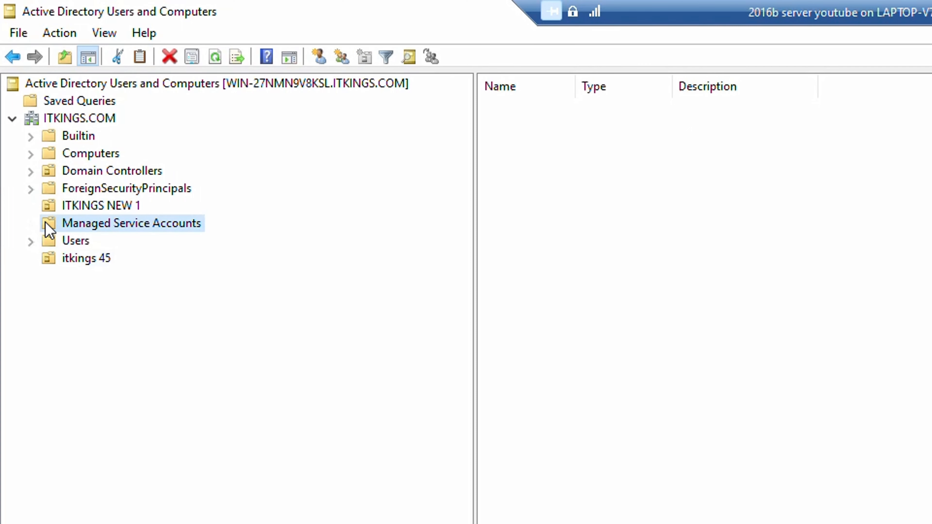
left_click(43, 260)
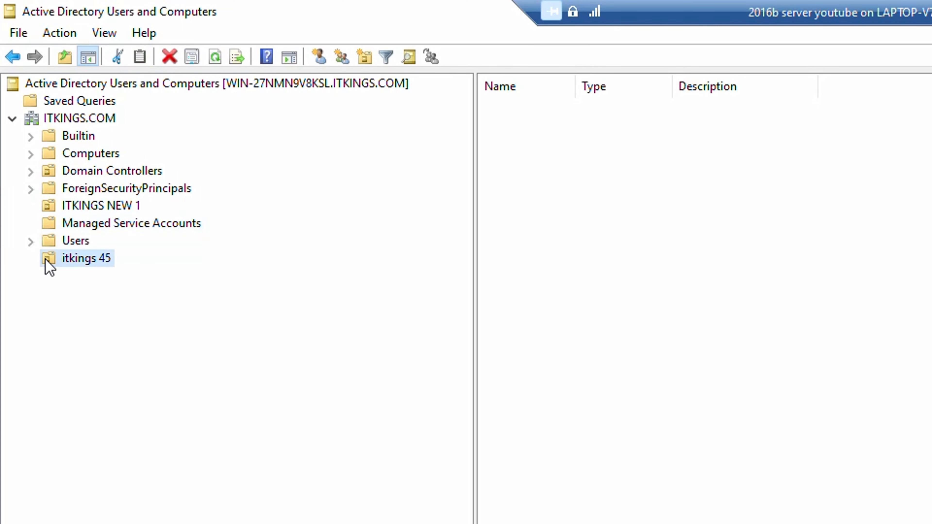
left_click(47, 207)
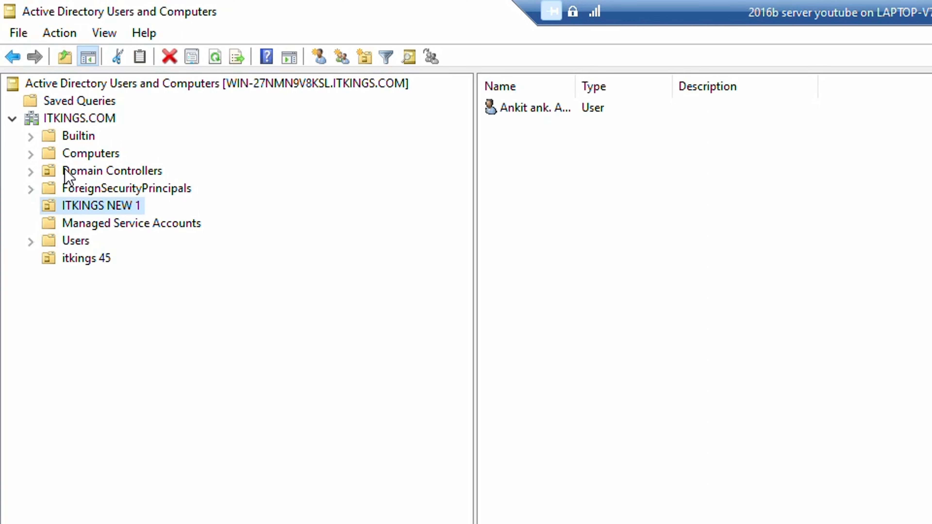
left_click(56, 174)
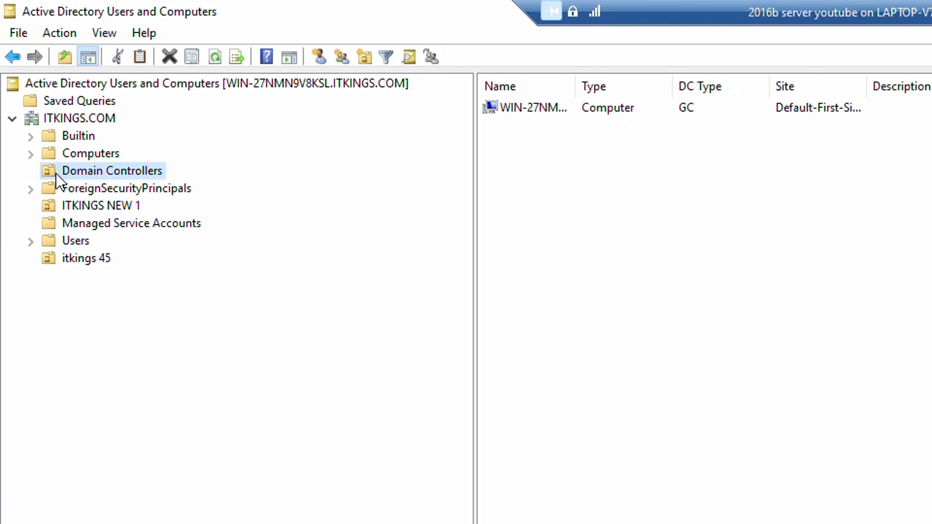
left_click(54, 260)
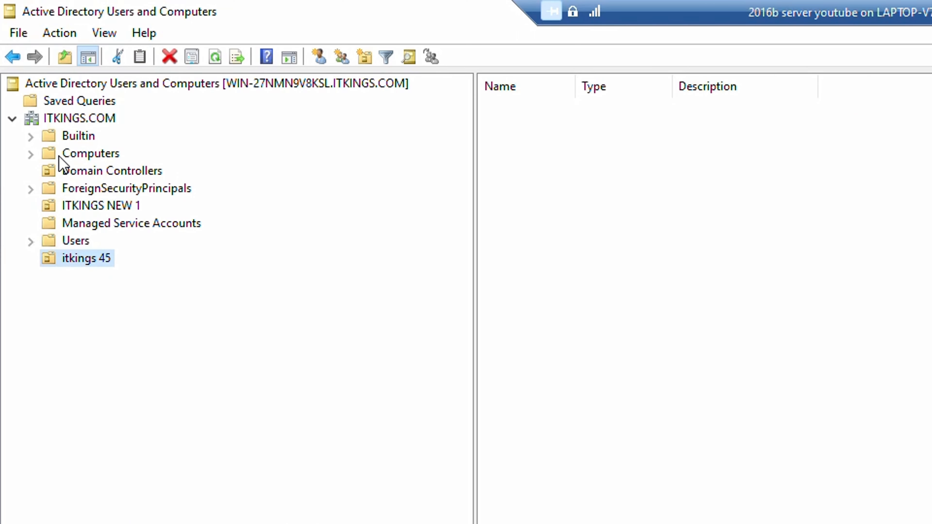
left_click(50, 140)
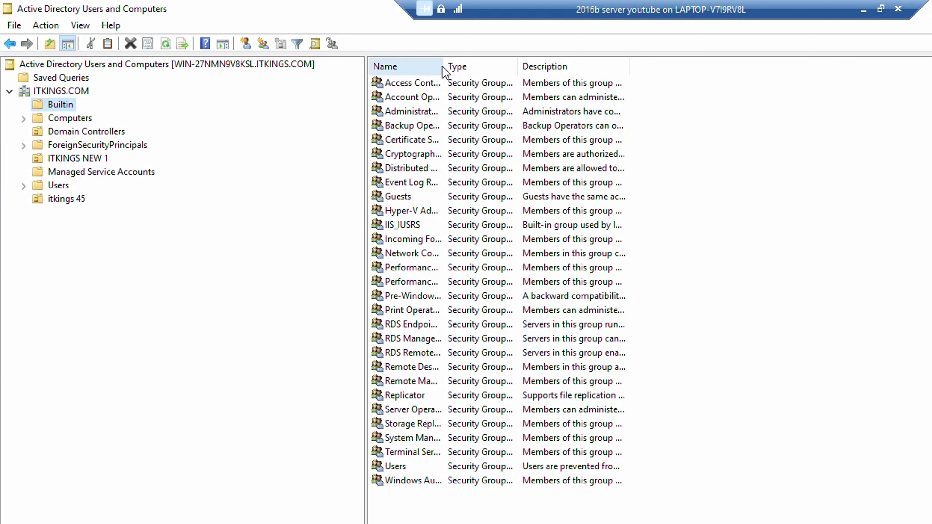
Widen the Name, Type and Description columns to show full Builtin group details.
left_click_drag(443, 72, 645, 73)
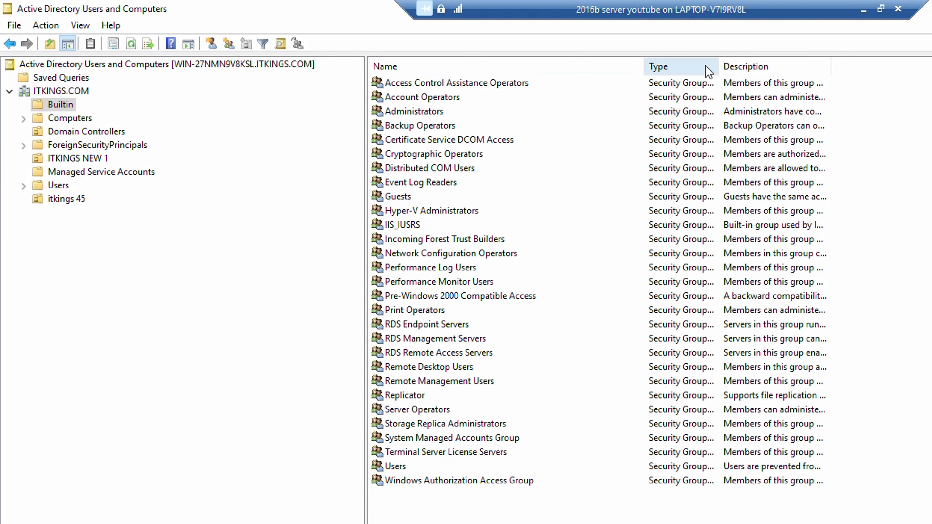
left_click_drag(719, 71, 796, 77)
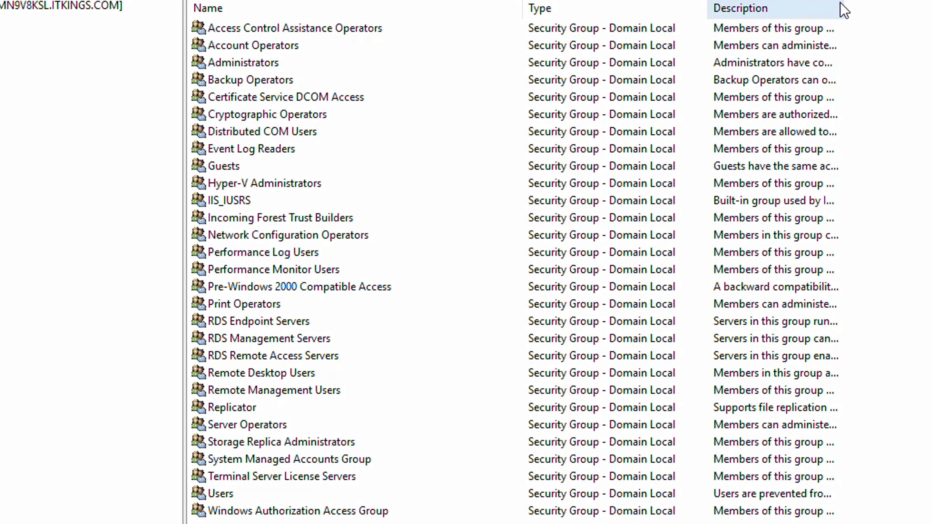
left_click_drag(844, 8, 931, 9)
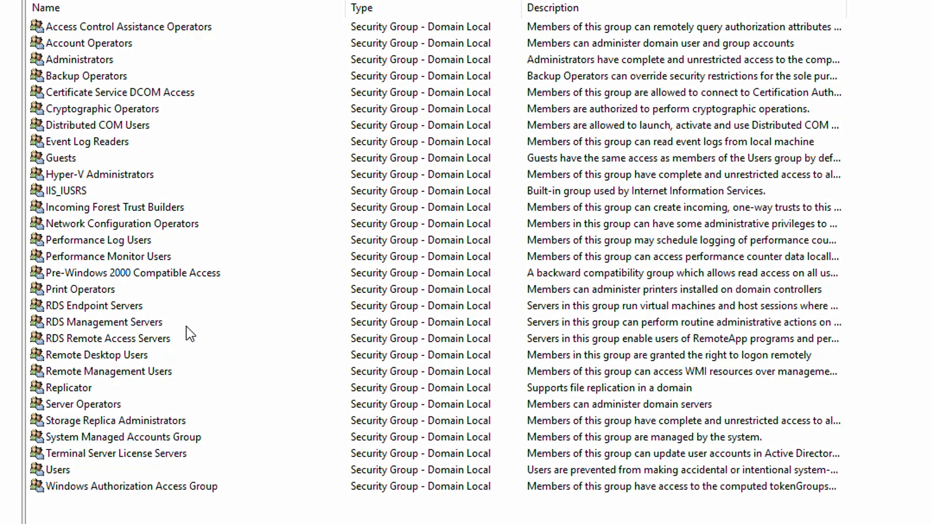
Inspect Builtin groups such as Administrators, Guests and Replicator, then open the Computers container.
left_click(96, 355)
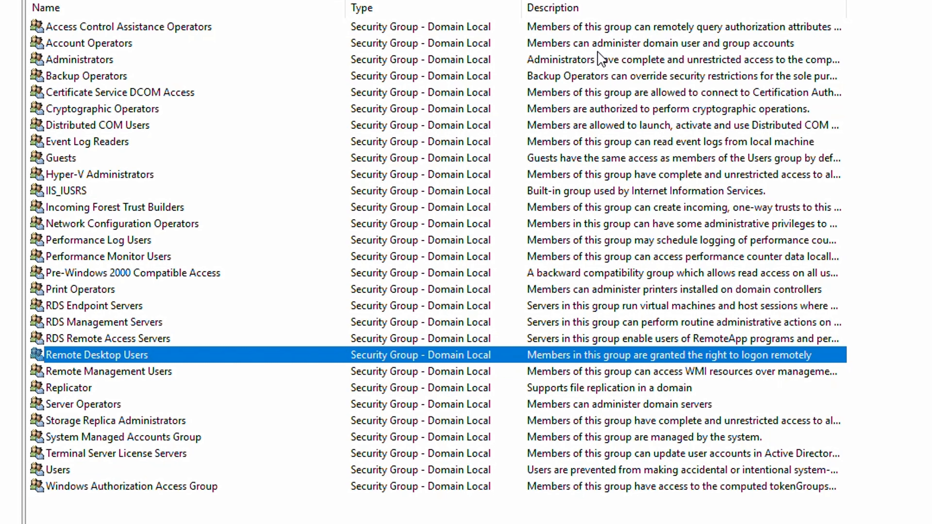
left_click(68, 59)
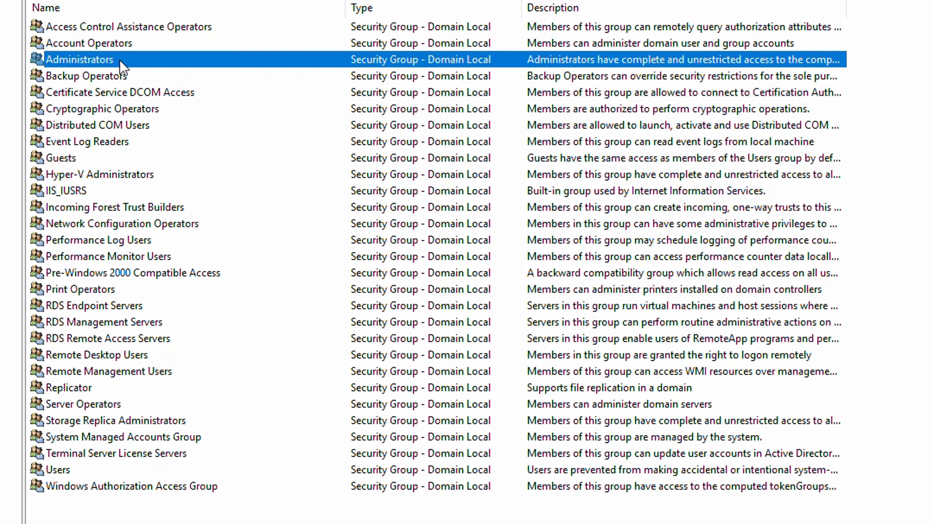
left_click(73, 163)
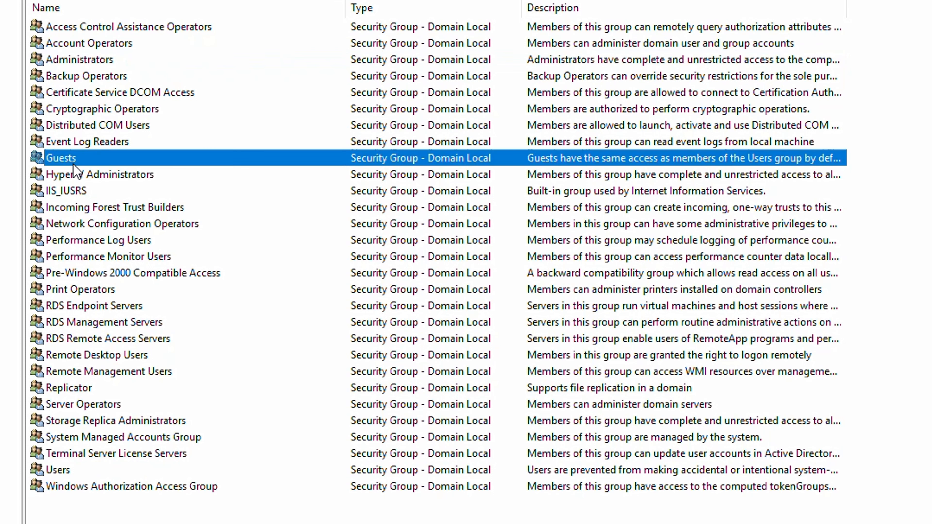
left_click(87, 176)
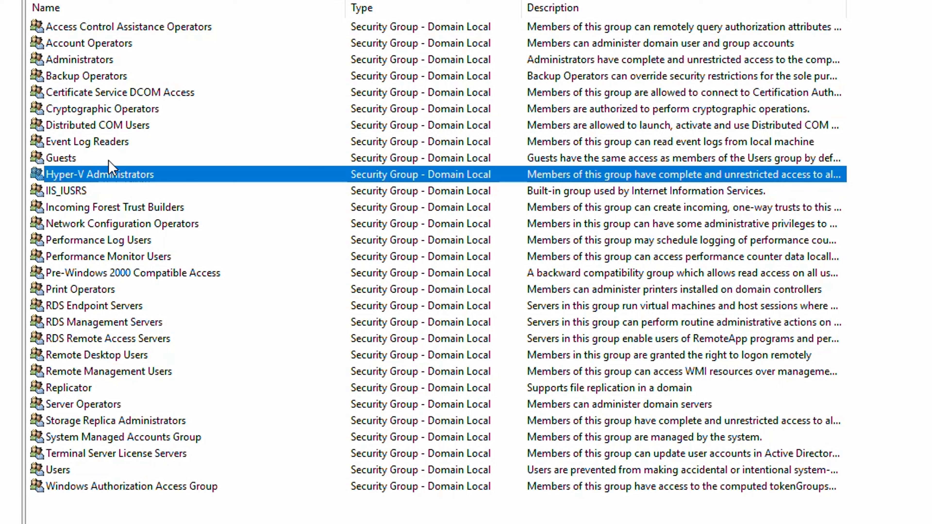
left_click(121, 44)
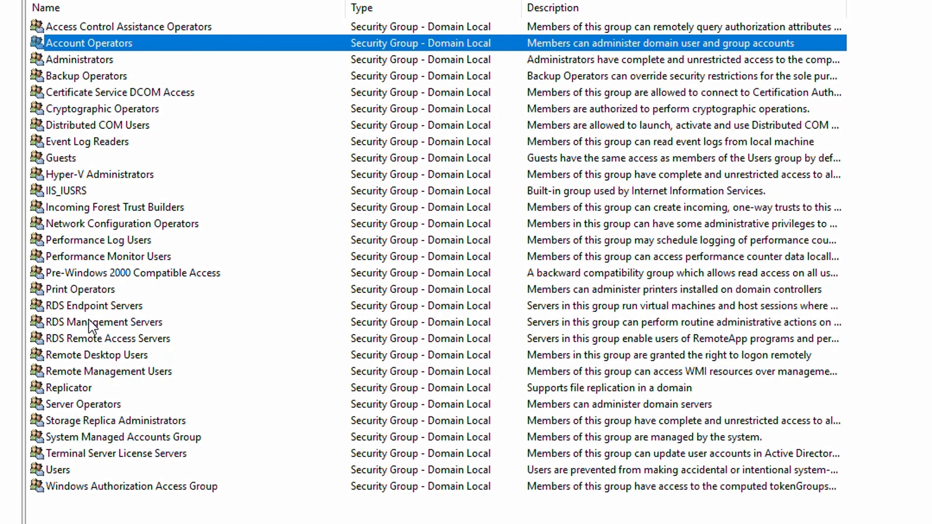
left_click(78, 308)
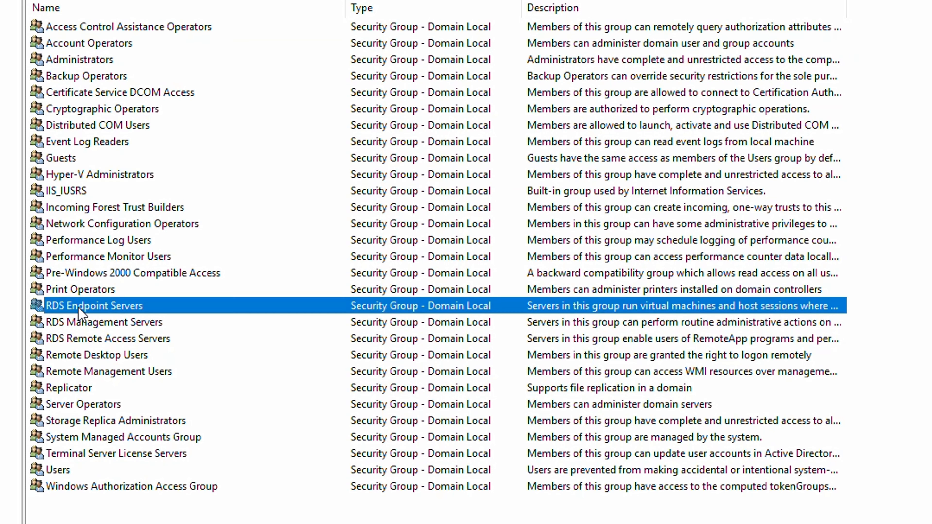
left_click(82, 407)
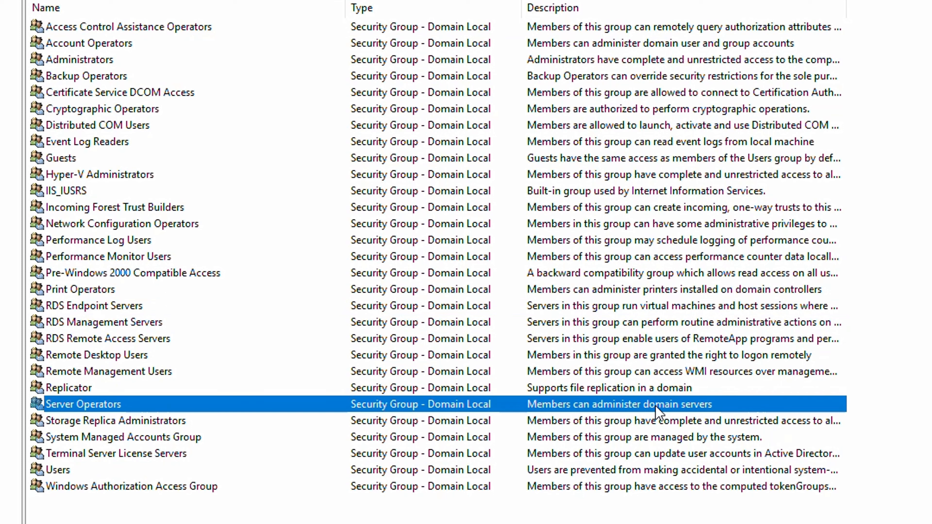
left_click(84, 388)
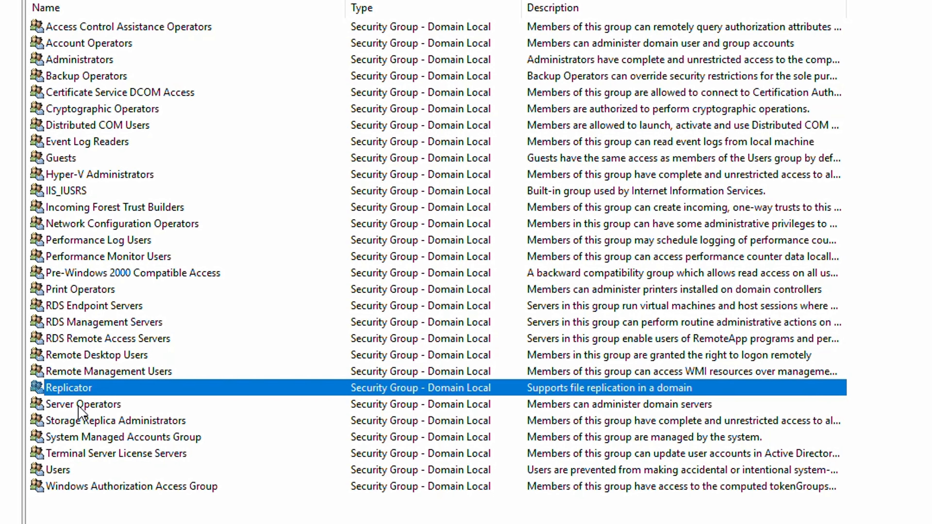
left_click(76, 490)
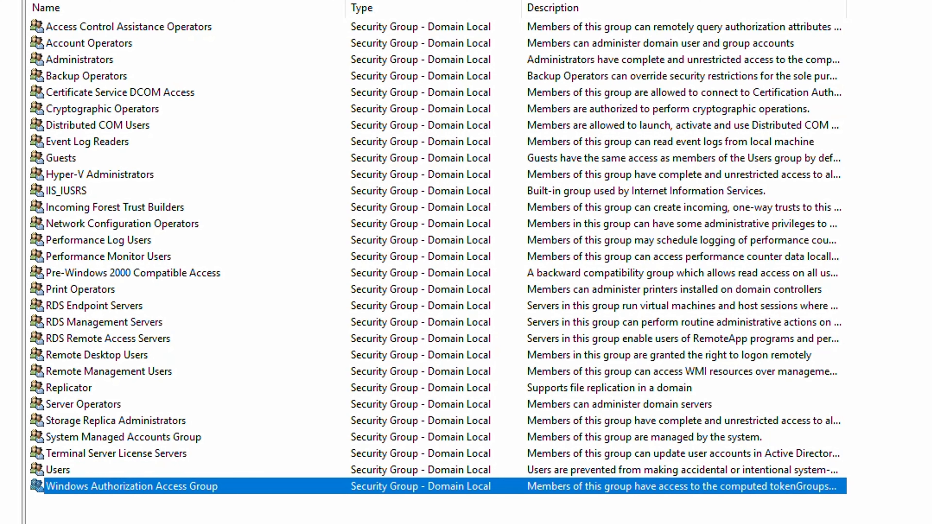
left_click(29, 85)
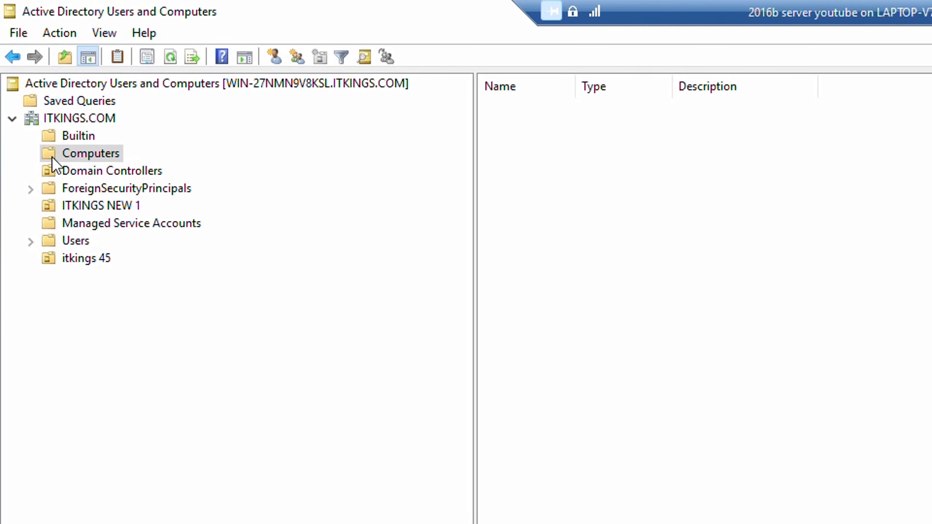
Start a new computer account in the Computers container named 'it 67'.
right_click(851, 243)
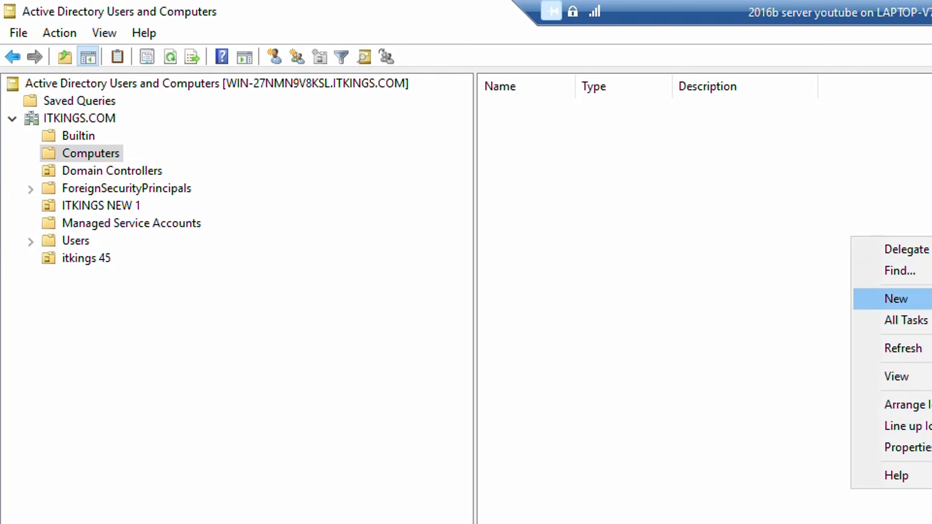
left_click(931, 299)
left_click_drag(222, 33, 751, 150)
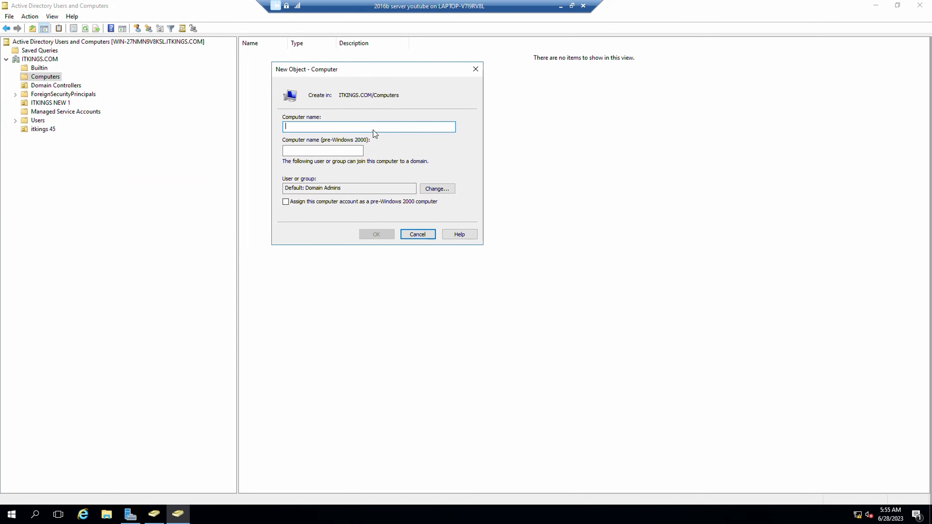
type("it 67")
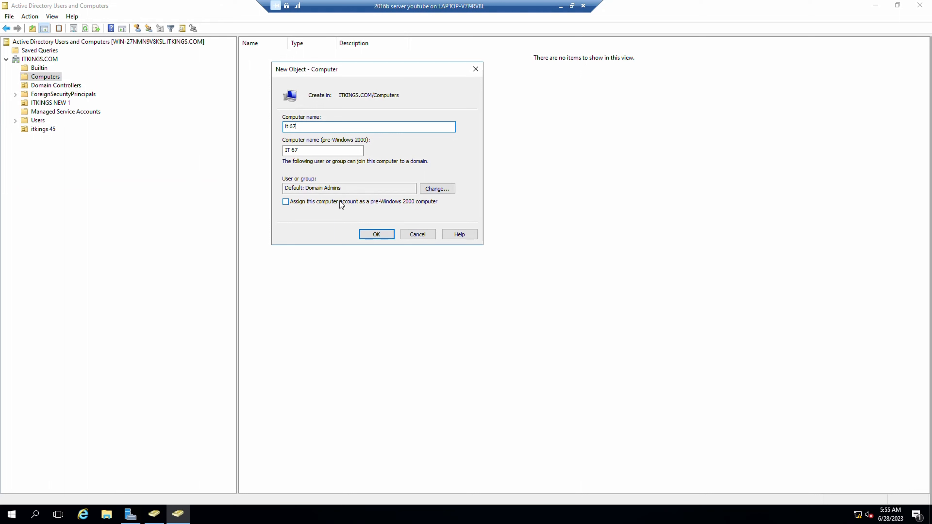
Replace Domain Admins with Remote Management Users as the group allowed to join the computer.
left_click_drag(342, 188, 281, 182)
left_click(444, 187)
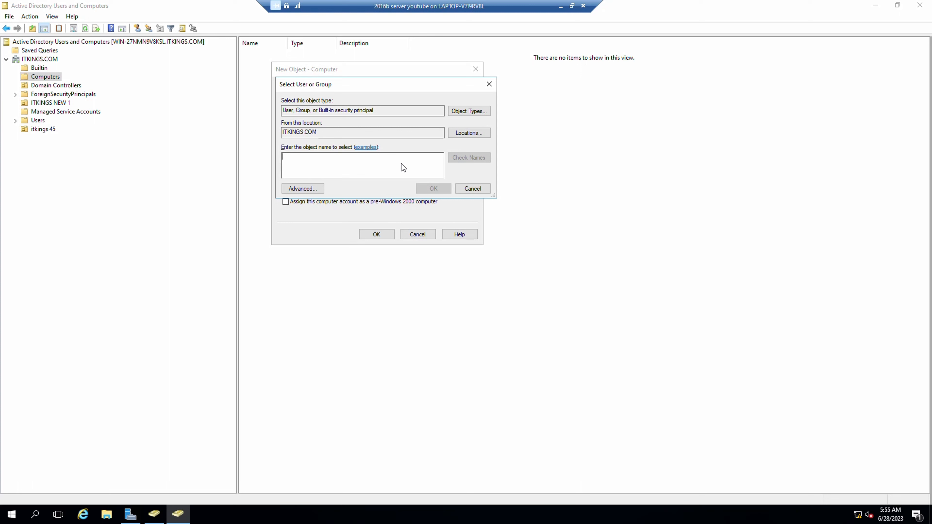
type("remo")
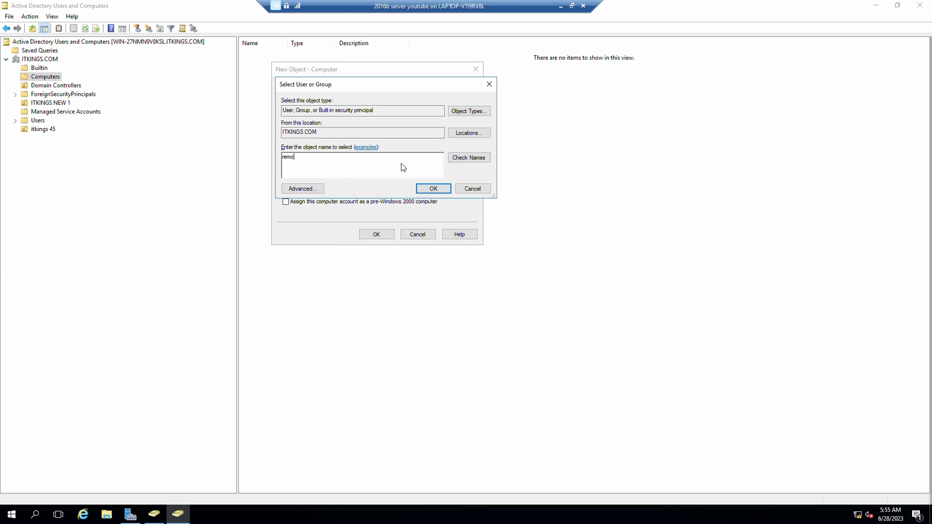
type("te")
left_click(466, 156)
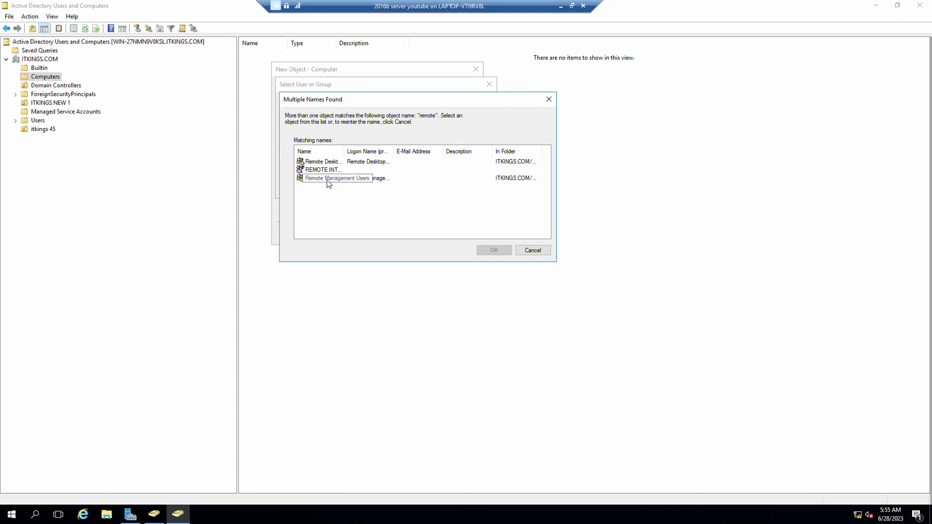
left_click(327, 178)
left_click(502, 250)
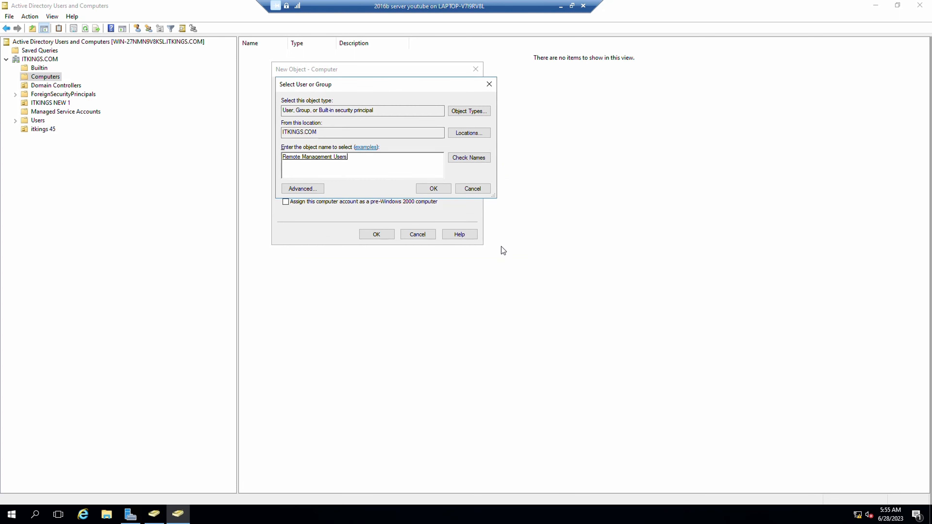
left_click(432, 189)
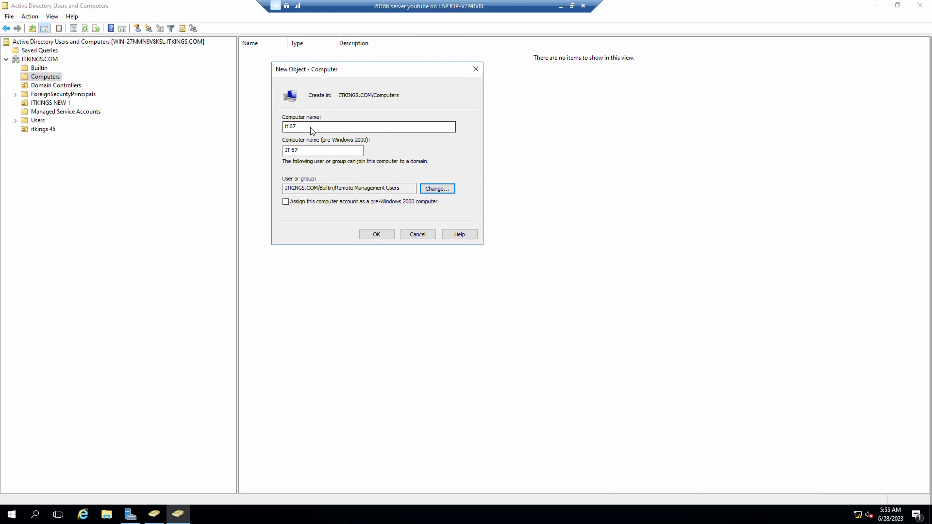
Submit the 'it 67' computer account, which is rejected as an invalid name.
left_click_drag(310, 127, 272, 124)
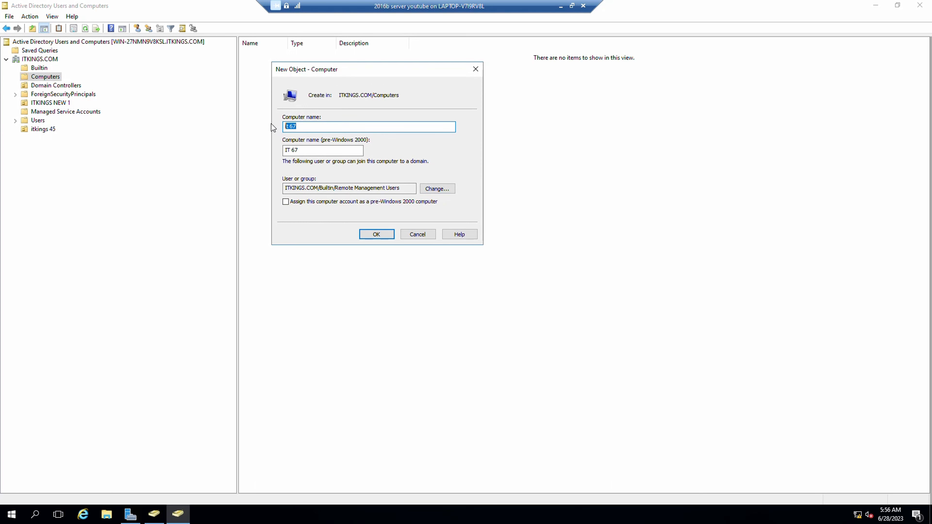
left_click(303, 130)
left_click_drag(404, 188, 284, 188)
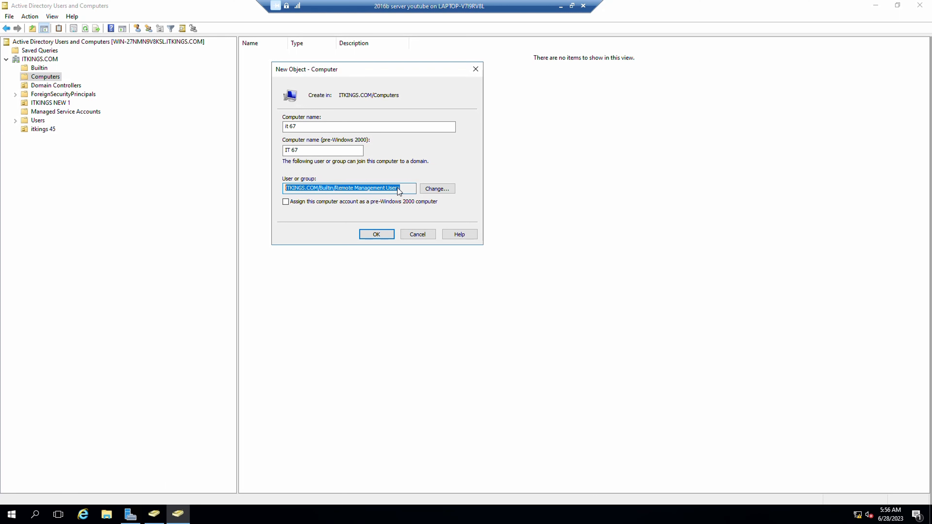
left_click(382, 235)
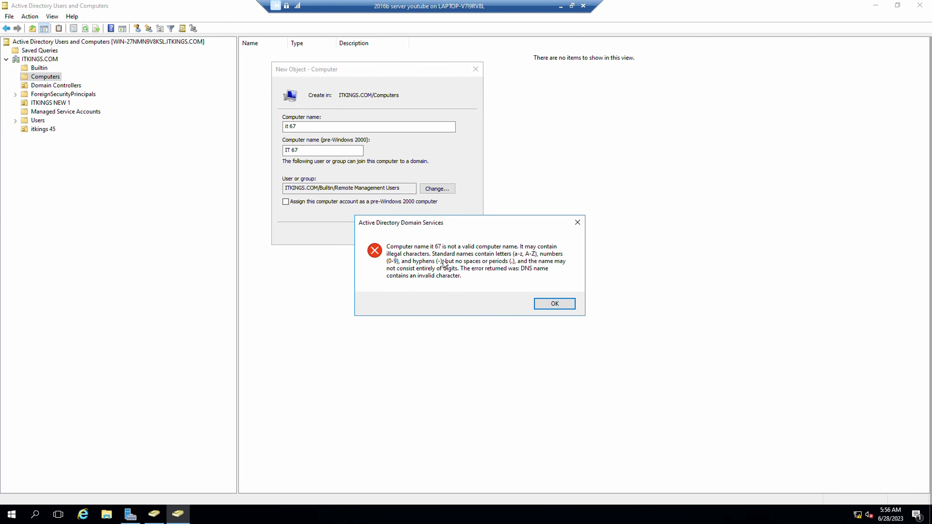
Dismiss the invalid-name error, erase 'it 67', and cancel the New Object – Computer dialog.
left_click(554, 308)
left_click(327, 131)
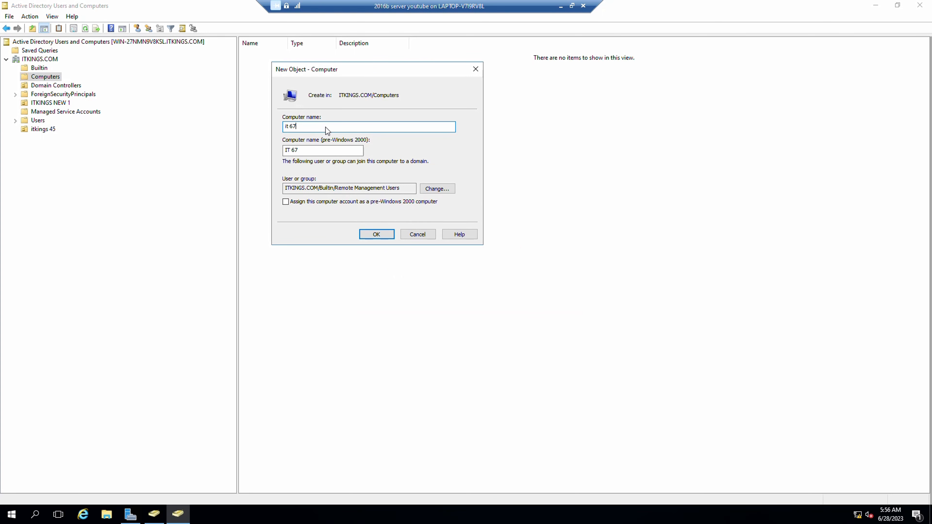
key("BackSpace")
key("BackSpace")
key("BackSpace")
key("BackSpace")
key("BackSpace")
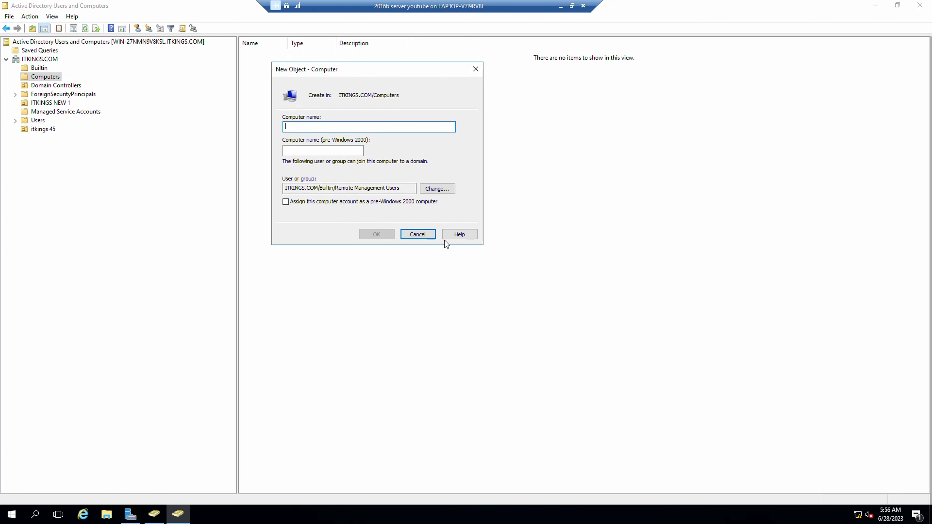
left_click(418, 234)
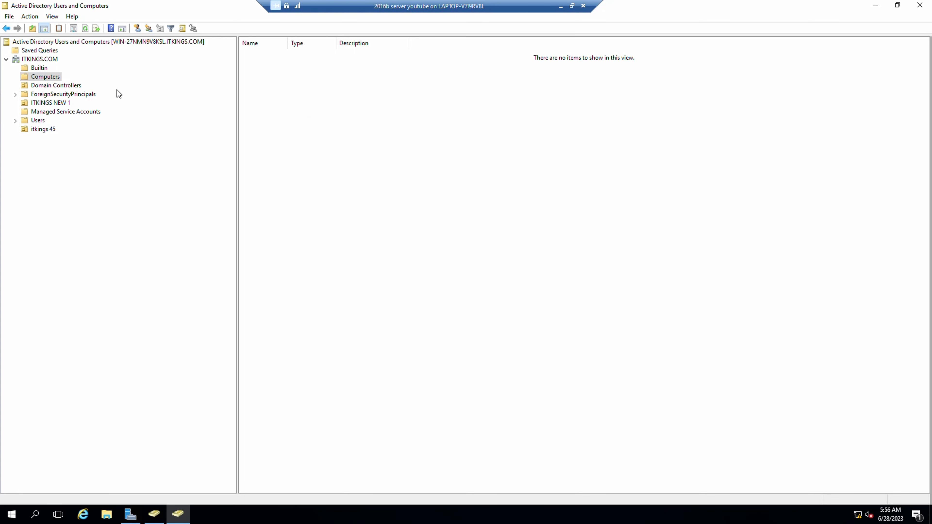
View Domain Controllers with the Name and Site columns widened and the controller selected.
left_click(57, 86)
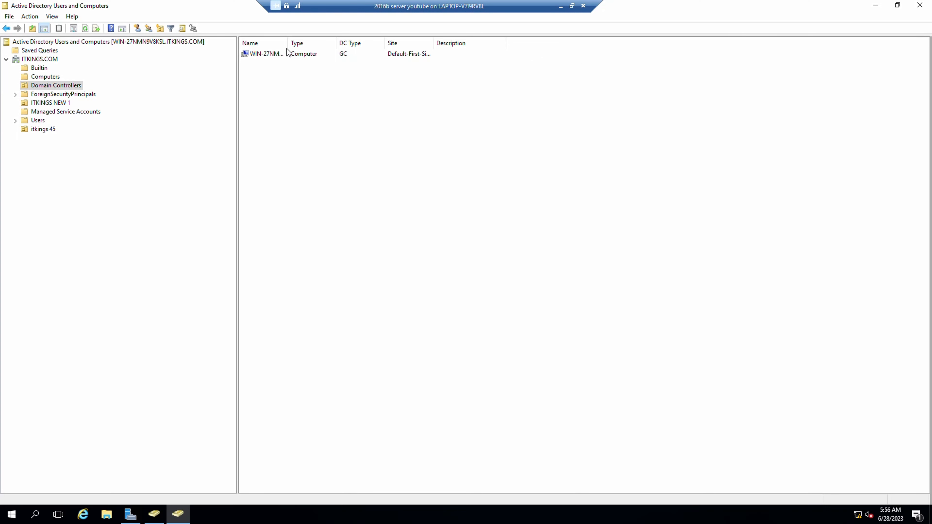
left_click_drag(288, 44, 446, 82)
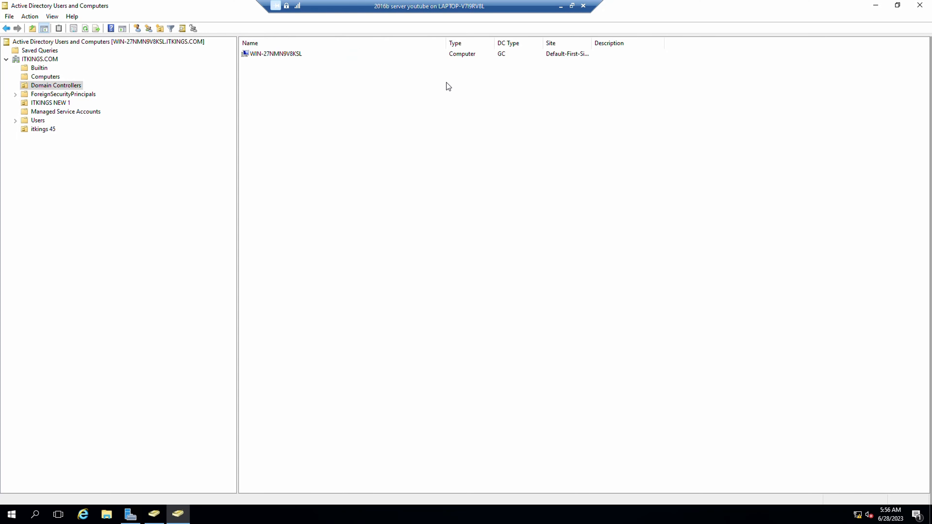
left_click_drag(592, 44, 611, 45)
left_click(604, 57)
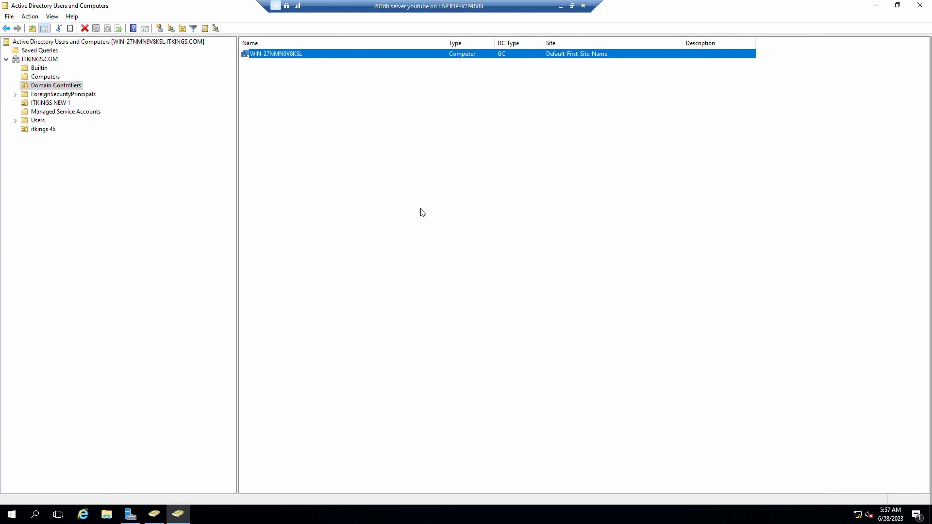
Browse ForeignSecurityPrincipals and ITKINGS NEW 1, then open the empty itkings 45 unit.
left_click(41, 96)
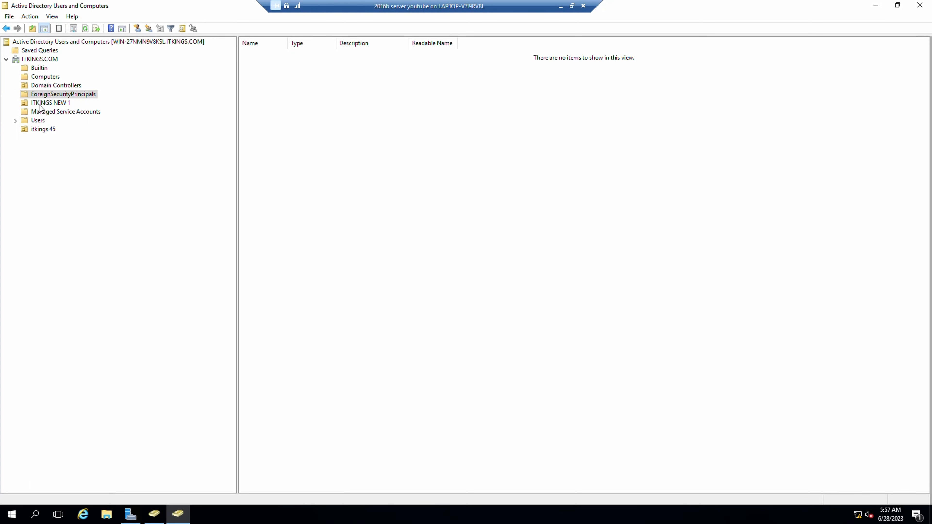
left_click(39, 105)
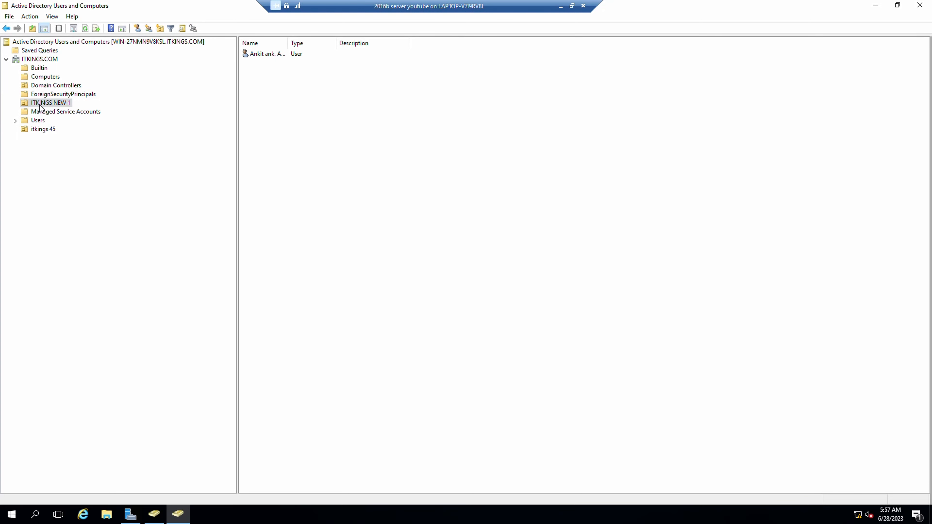
left_click(268, 54)
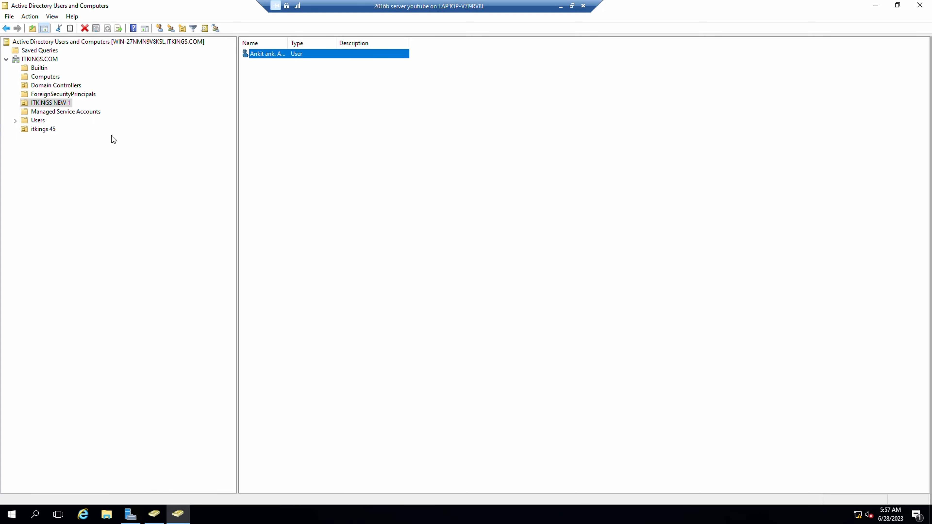
left_click(35, 129)
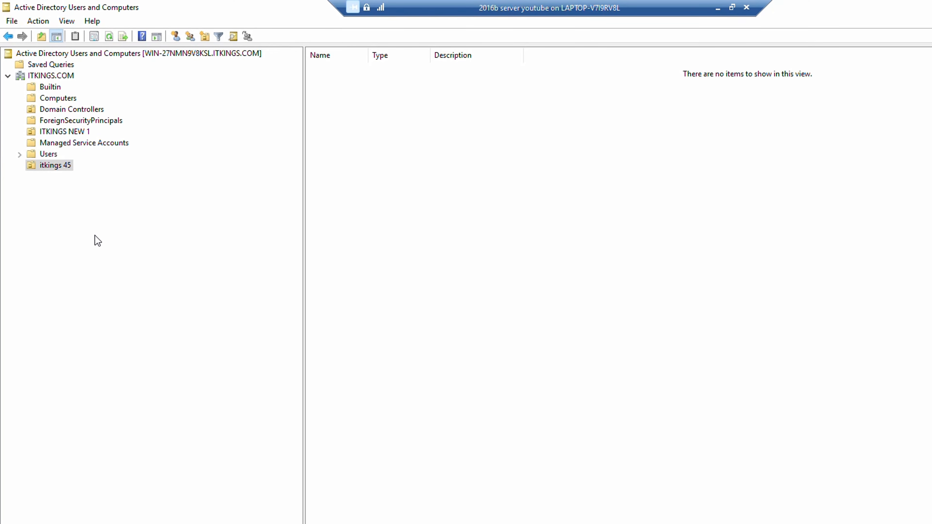
Create the Global Security group 'admin school' in itkings 45 and widen the Type column.
right_click(510, 187)
mouse_move(556, 237)
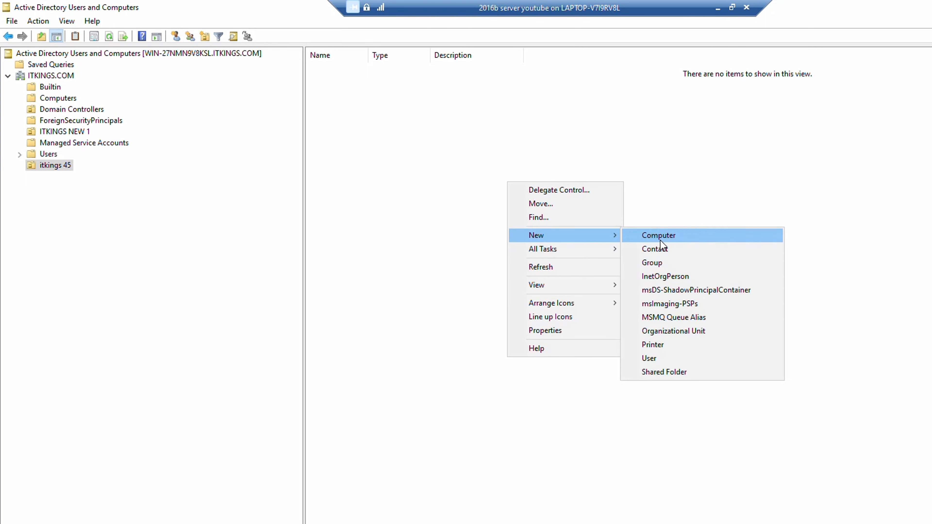
left_click(642, 262)
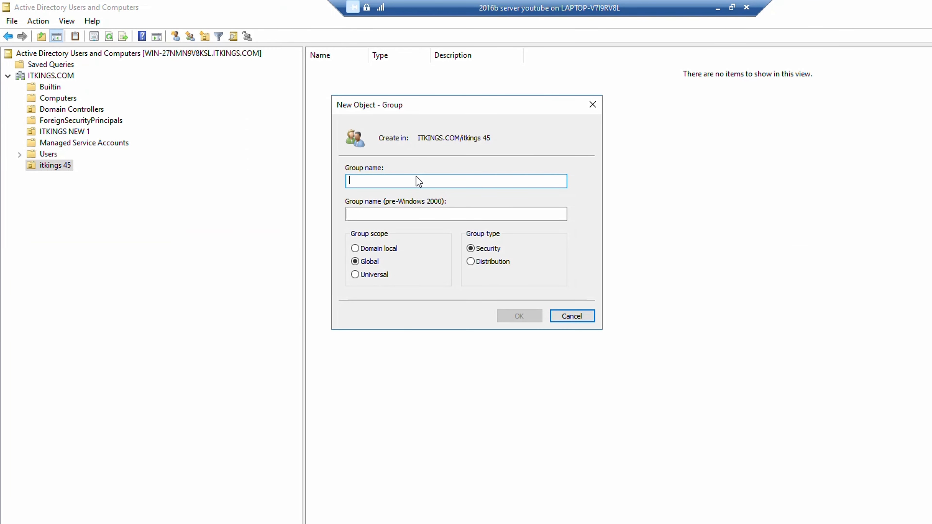
type("admin ")
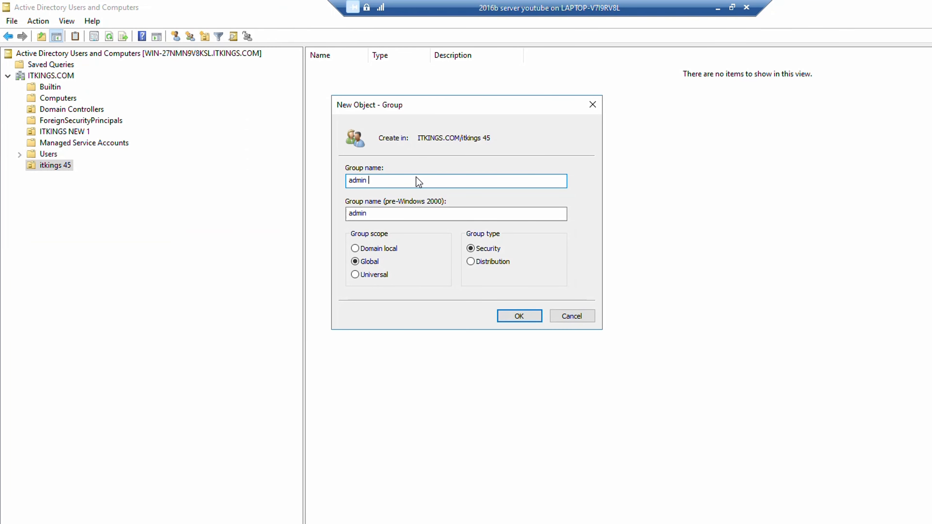
type("school")
left_click(481, 264)
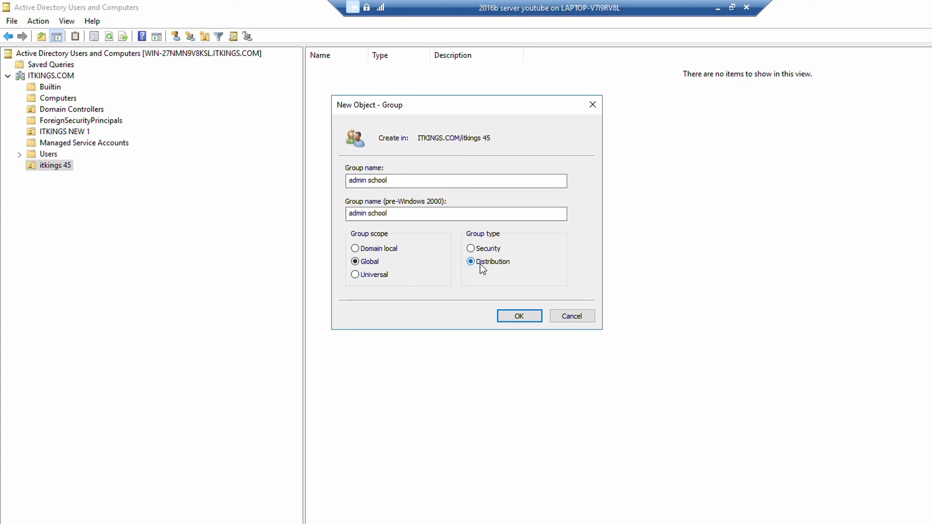
left_click(479, 249)
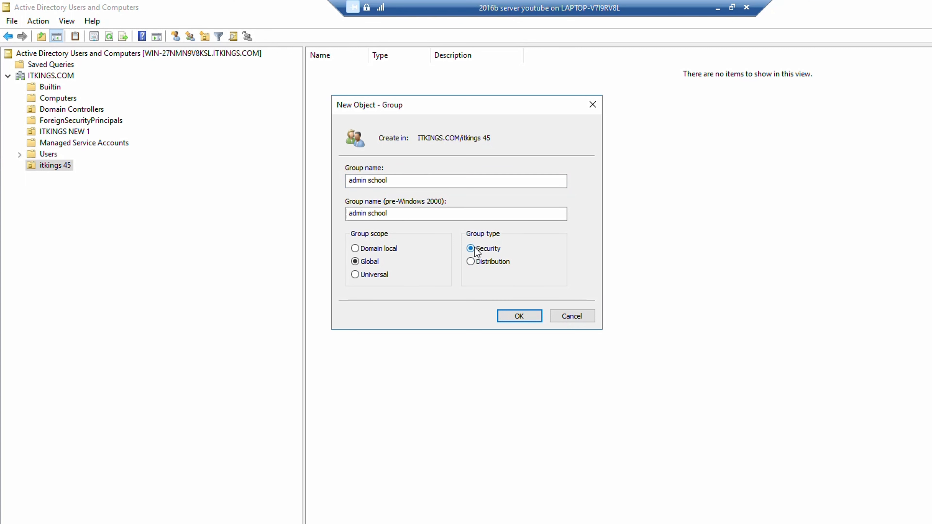
left_click(513, 318)
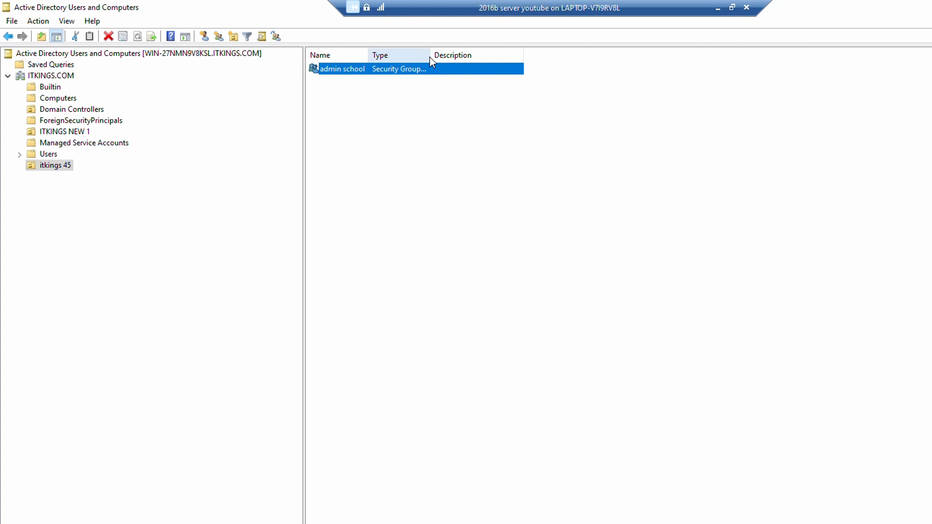
left_click_drag(430, 57, 654, 59)
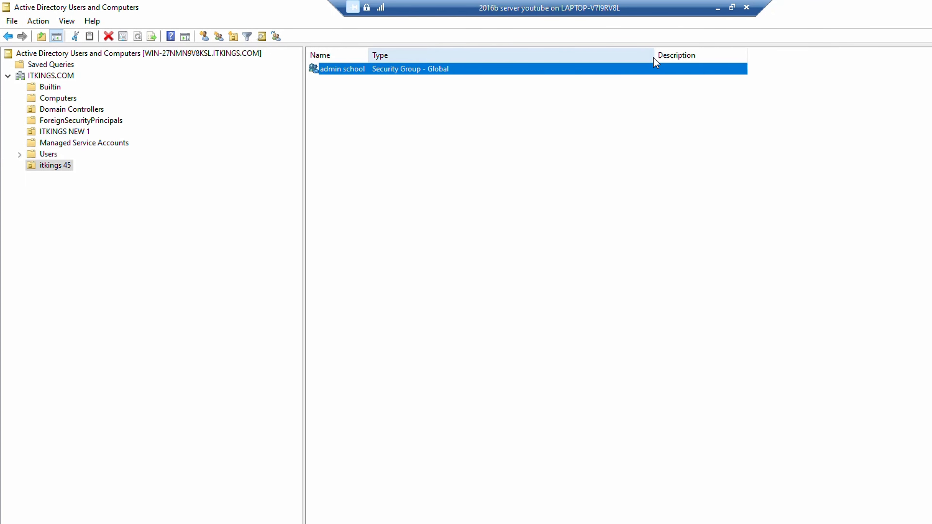
left_click(582, 200)
Open the New Object – User form from the itkings 45 list's New menu.
right_click(423, 69)
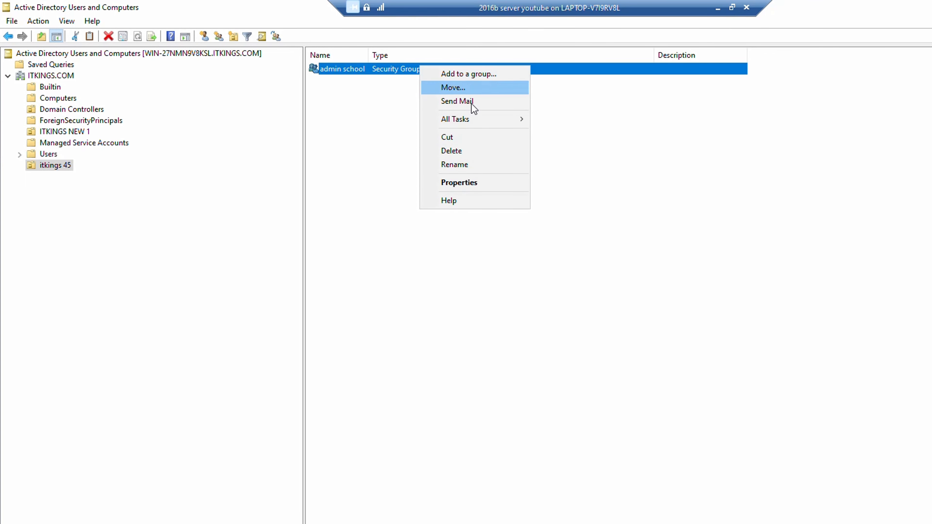
left_click(550, 198)
right_click(401, 160)
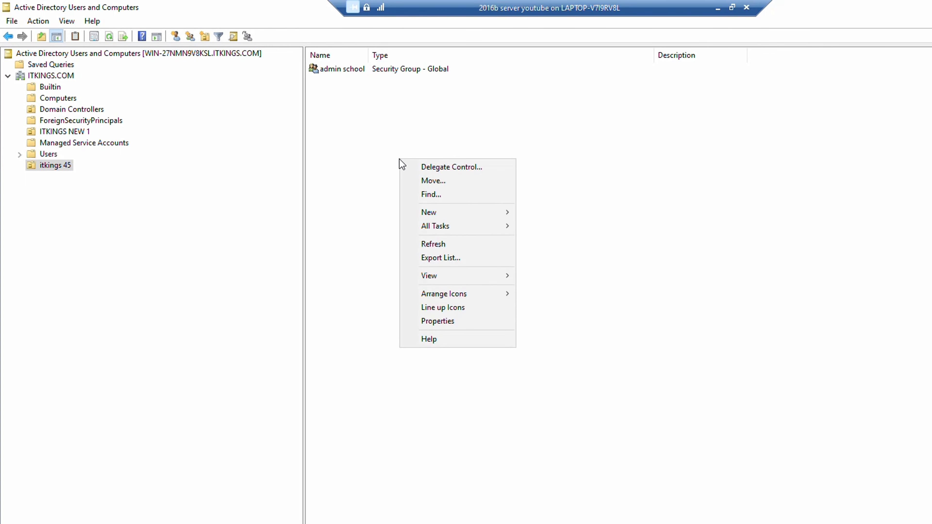
mouse_move(445, 214)
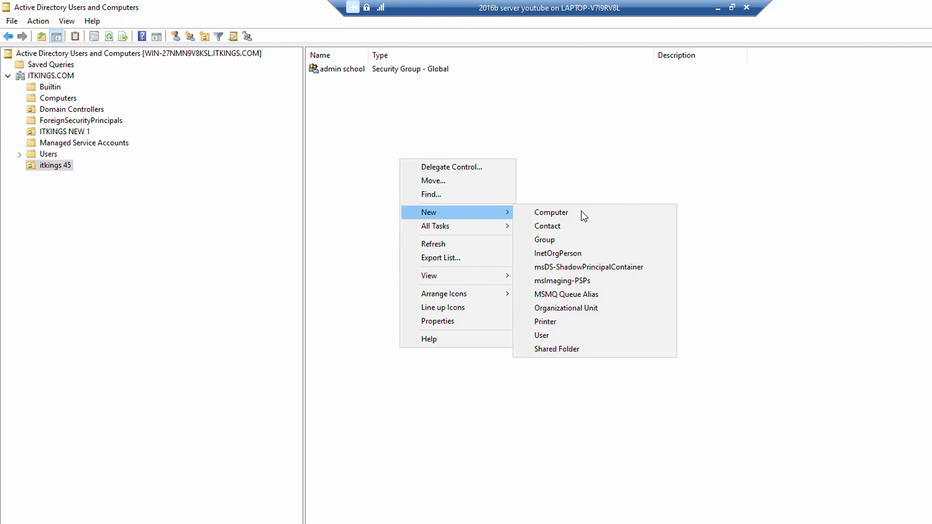
left_click(564, 334)
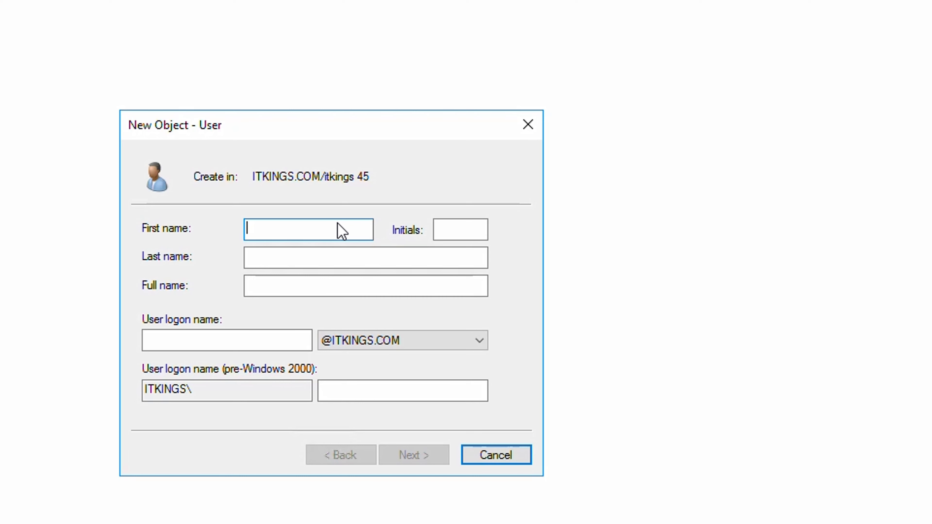
Enter the user's first name, last-name initial and logon name, then continue to password settings.
type("mankit")
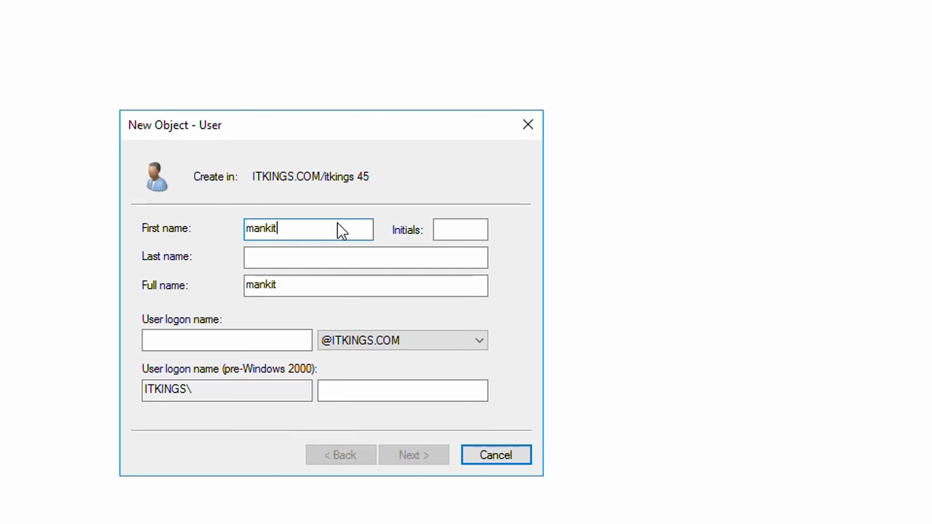
left_click(329, 258)
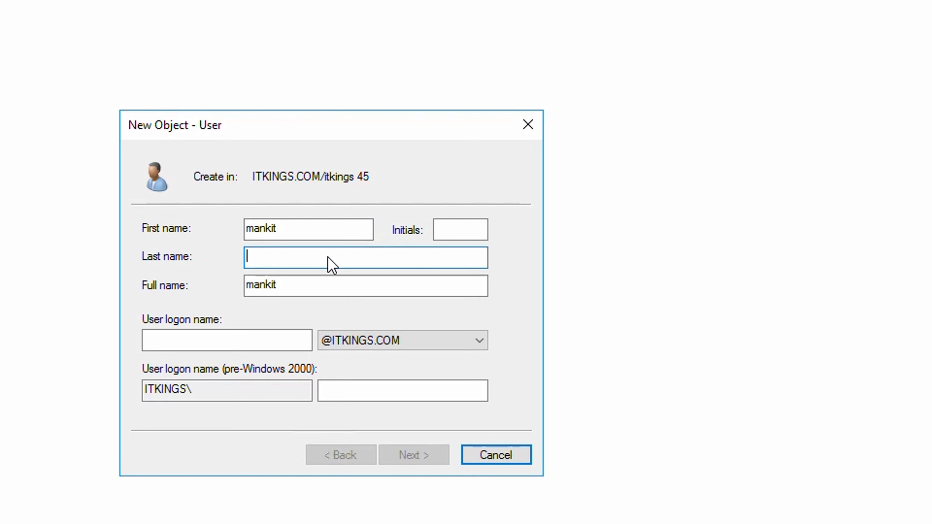
type("j")
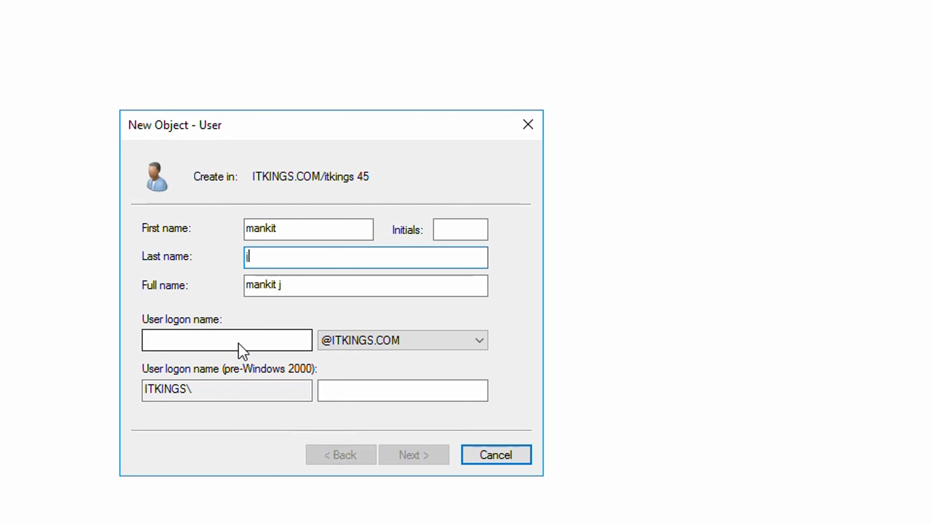
left_click(238, 344)
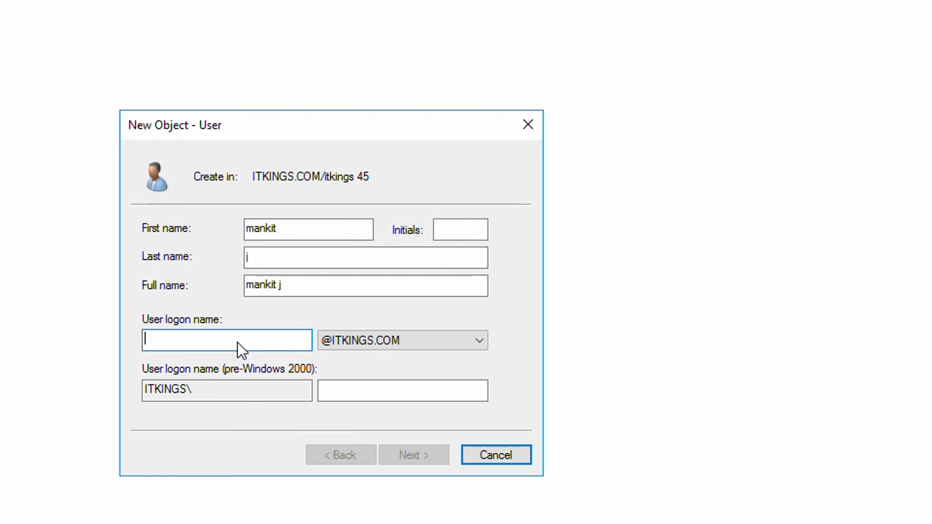
type("man")
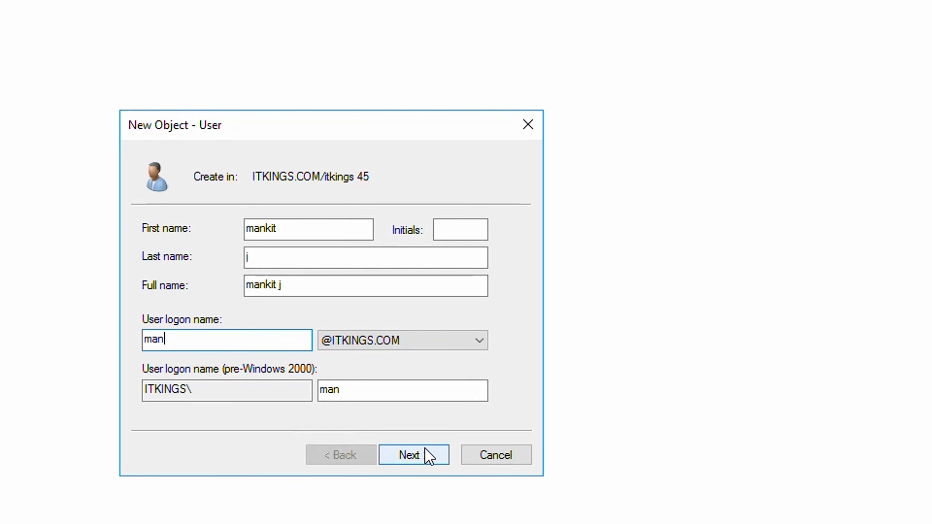
left_click(425, 455)
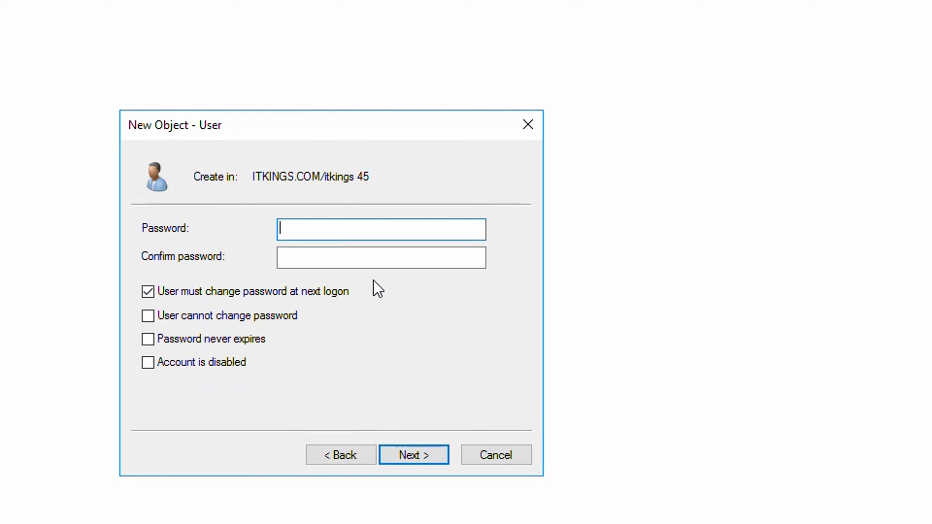
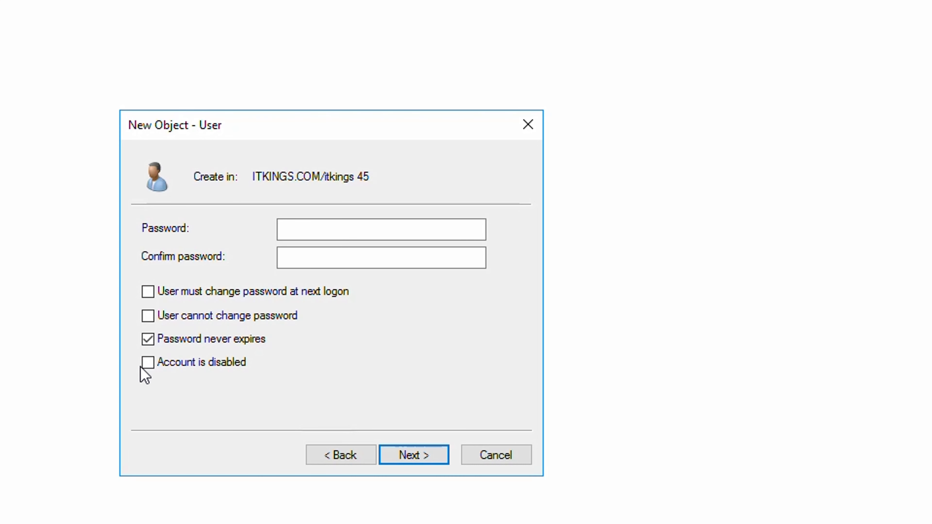
Untick 'Password never expires' and tick 'Account is disabled' on the new user's password page.
left_click(148, 339)
left_click(148, 362)
Re-enable the account, require a password change at next logon, and enter and confirm the password.
left_click(148, 362)
left_click(148, 296)
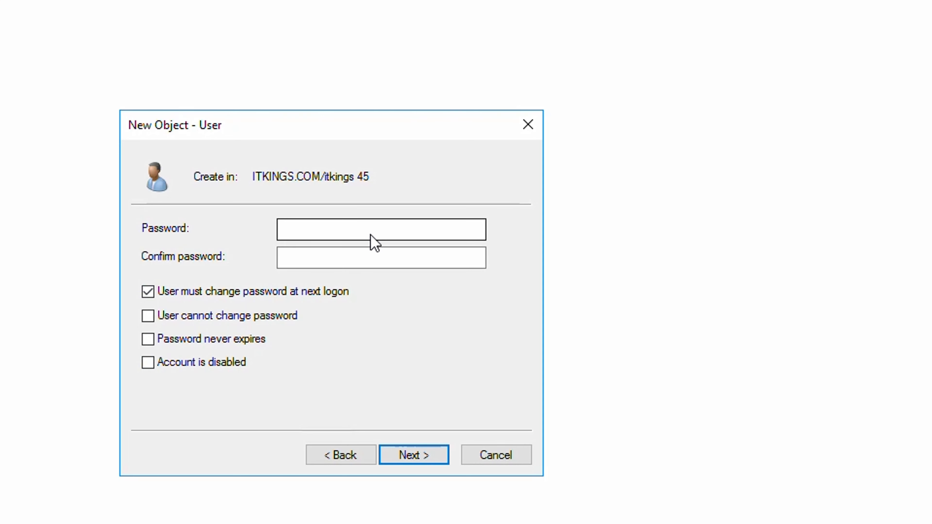
left_click(371, 234)
type("*****")
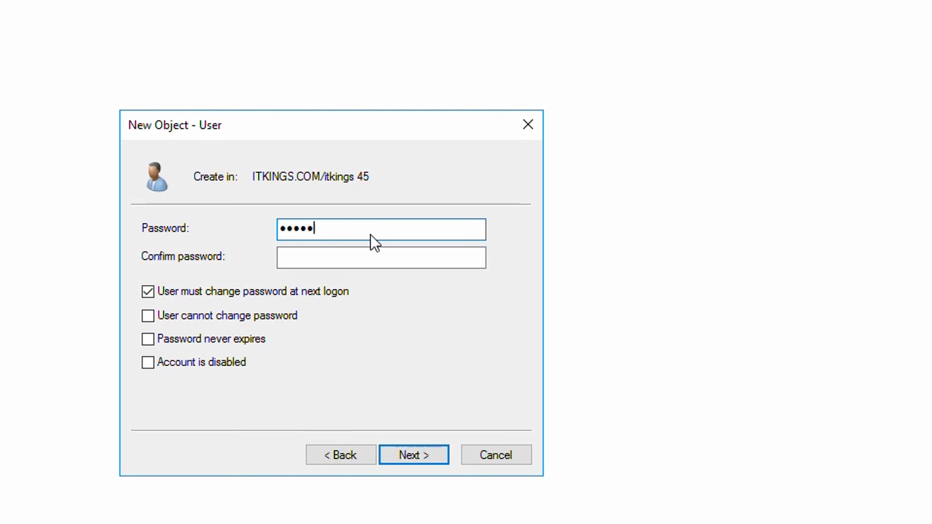
type("****")
left_click(371, 258)
type("******")
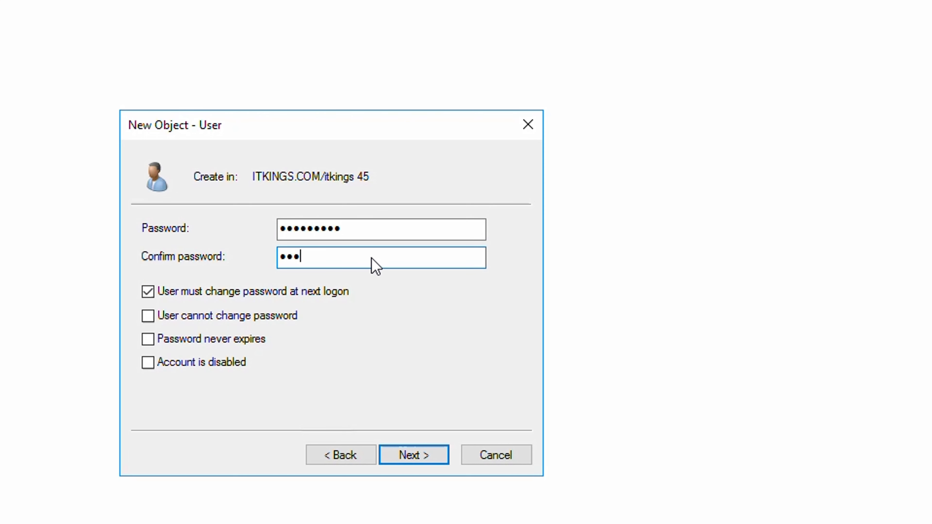
type("***")
Review the new user summary and finish creating the account.
left_click(406, 459)
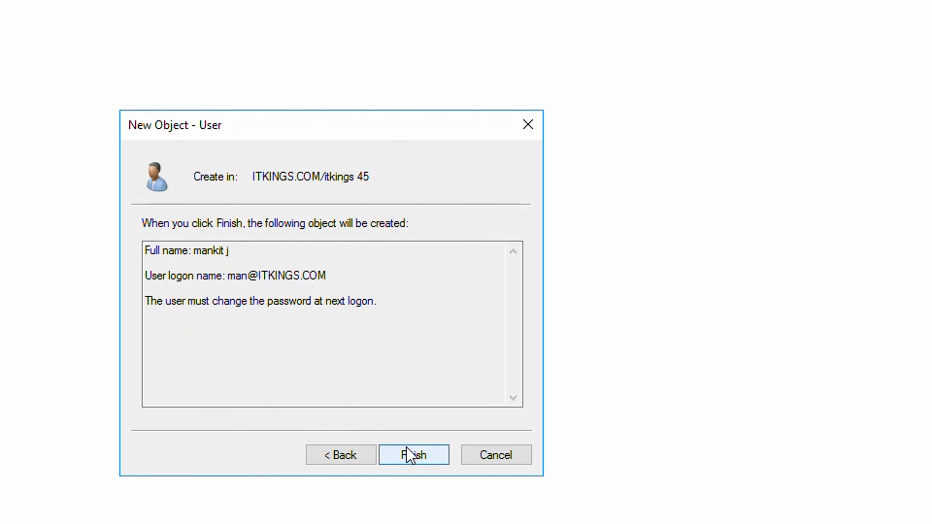
left_click_drag(325, 278, 217, 266)
left_click(236, 320)
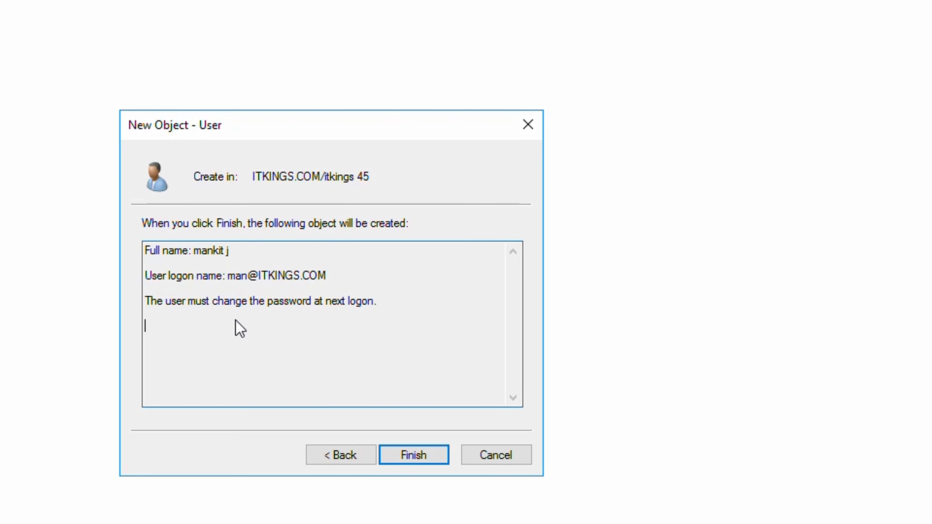
left_click(419, 455)
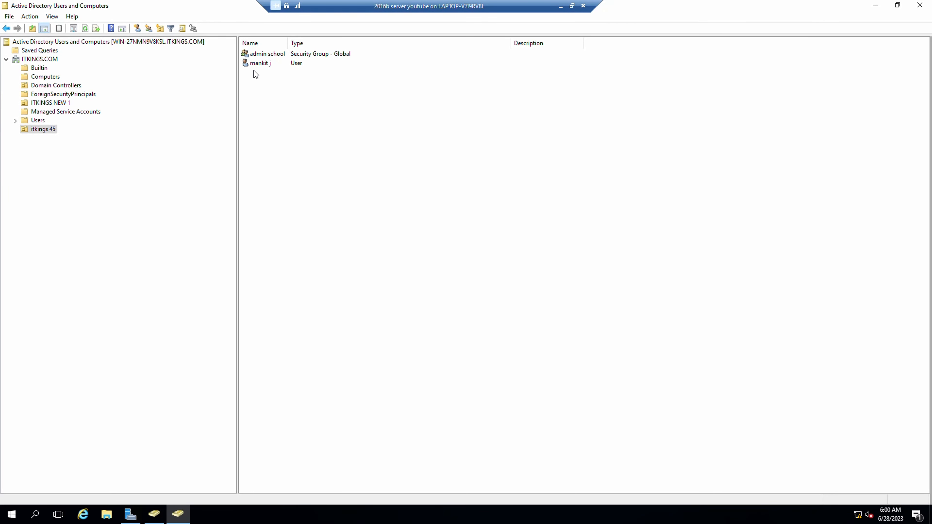
Open the new user's properties and view its Member Of list, showing only Domain Users.
double_click(261, 63)
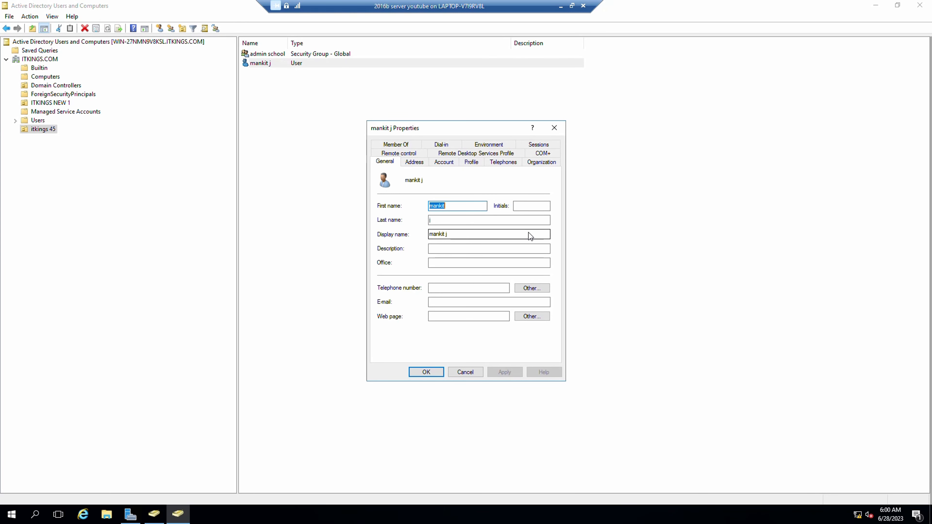
left_click_drag(448, 125, 476, 118)
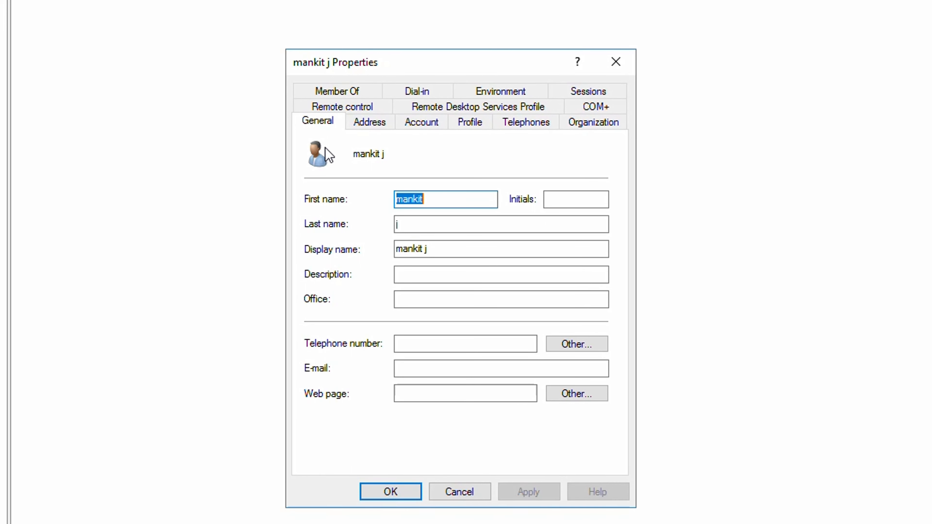
left_click(343, 95)
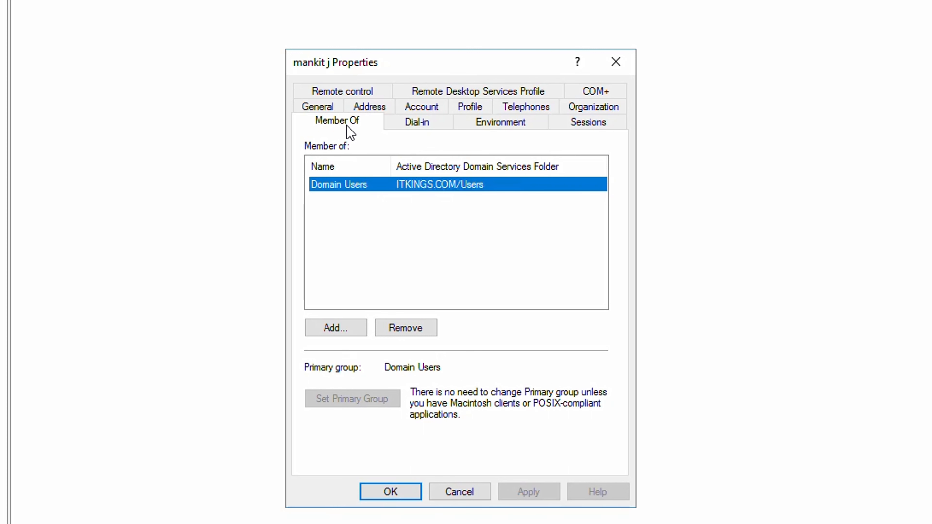
Browse the Remote control, Profile and Sessions tabs, then return to Member Of and choose Add.
left_click(367, 93)
left_click(486, 92)
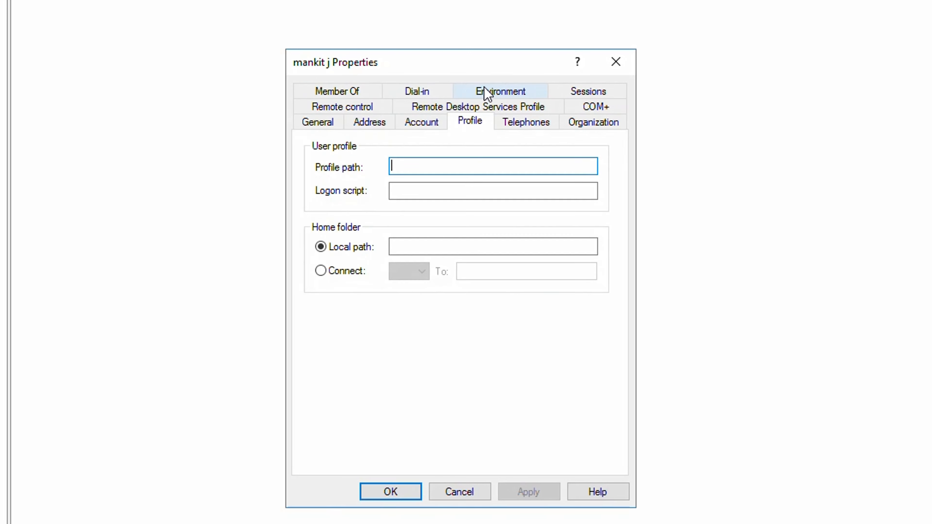
left_click(596, 91)
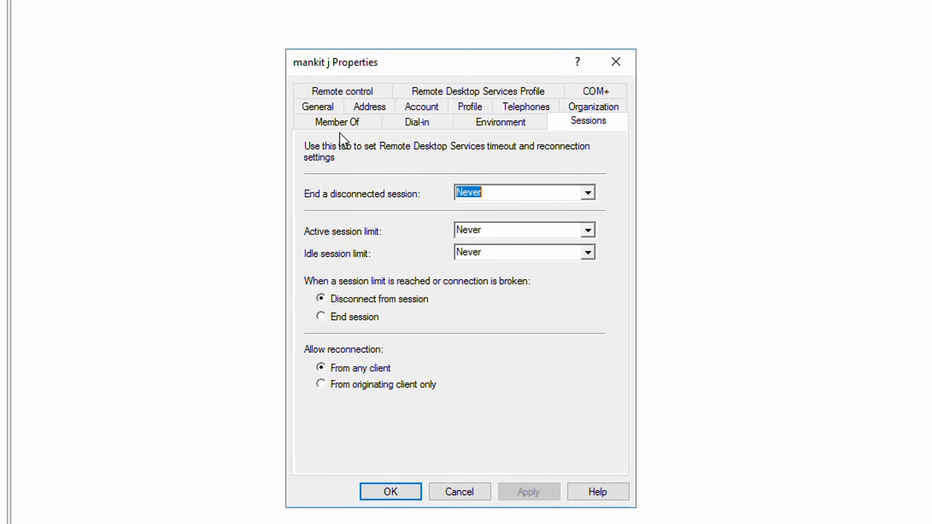
left_click(334, 125)
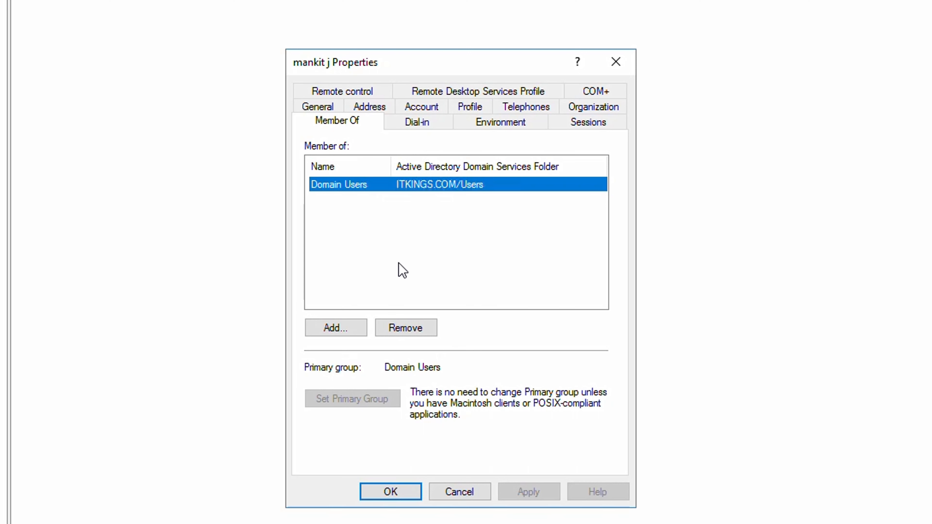
left_click(335, 330)
Search for 'remote' and add the user to the Remote Desktop Users group.
left_click_drag(454, 95, 801, 99)
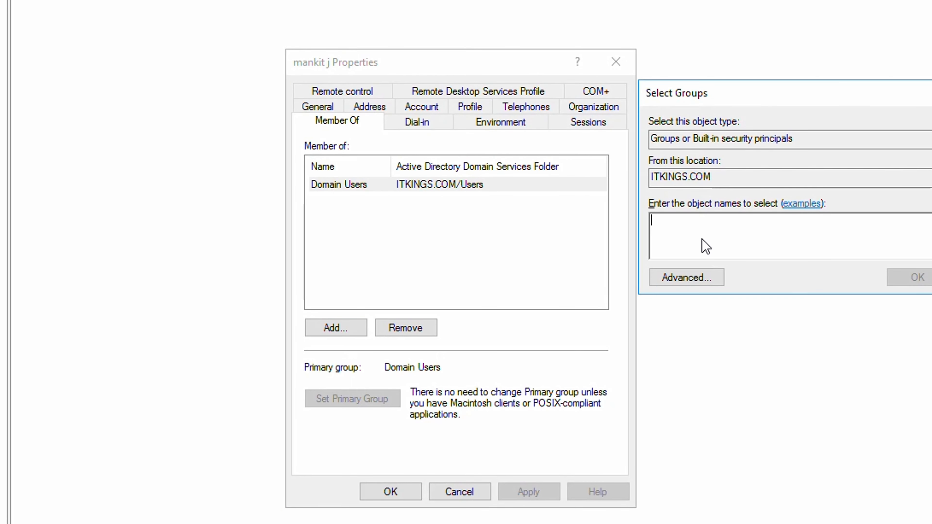
type("ad")
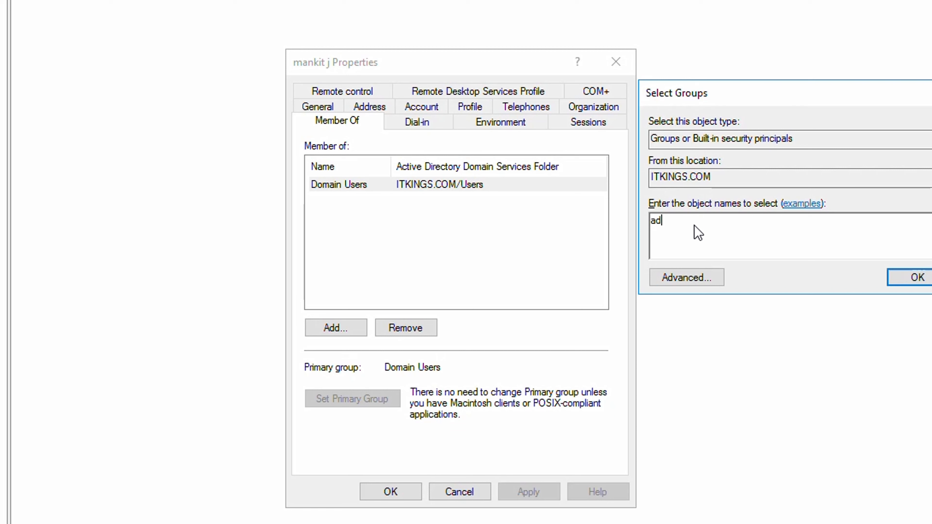
key("BackSpace")
key("BackSpace")
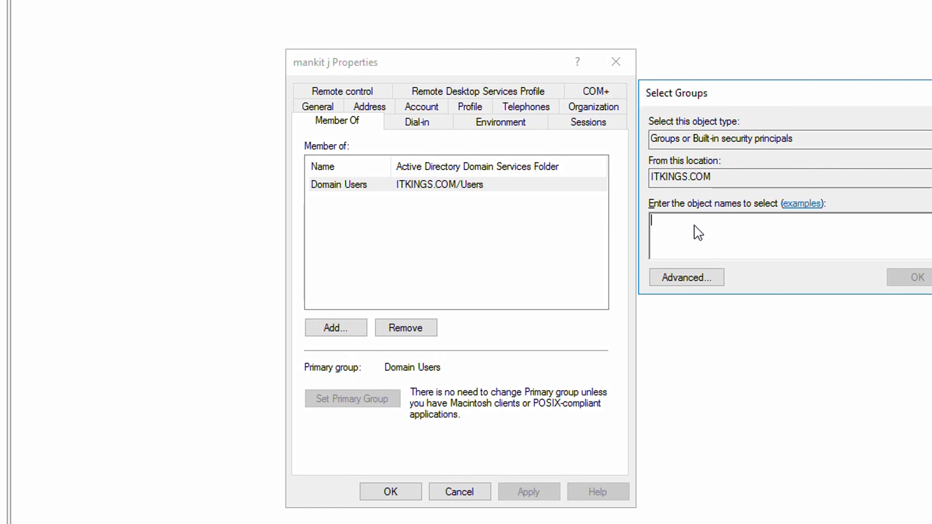
type("remote")
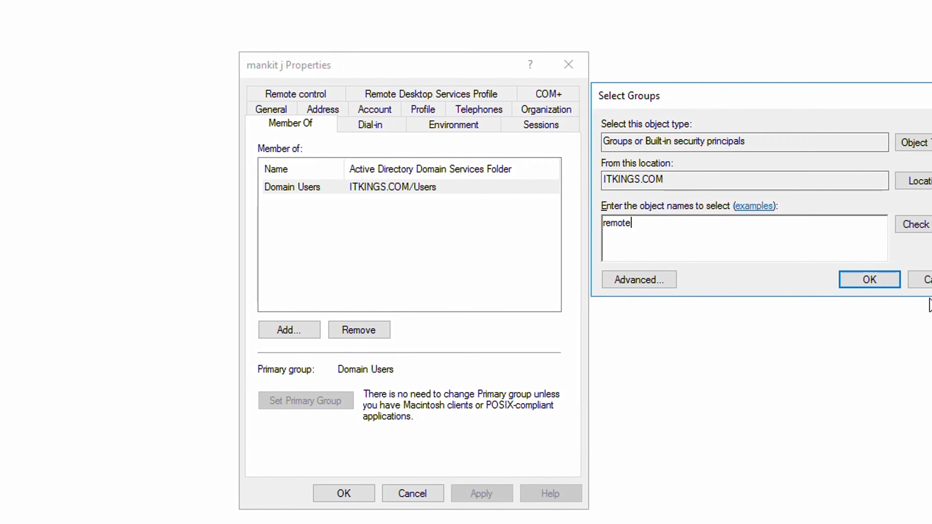
left_click(923, 225)
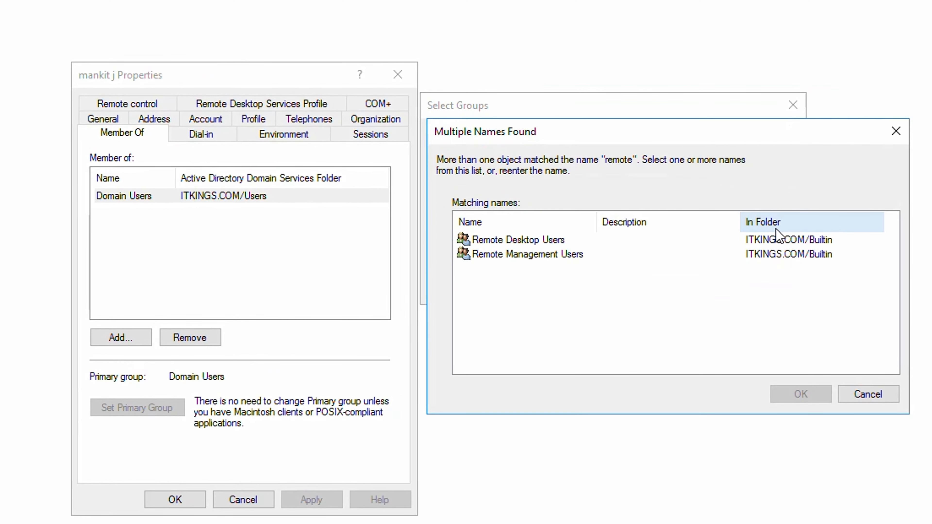
left_click(594, 239)
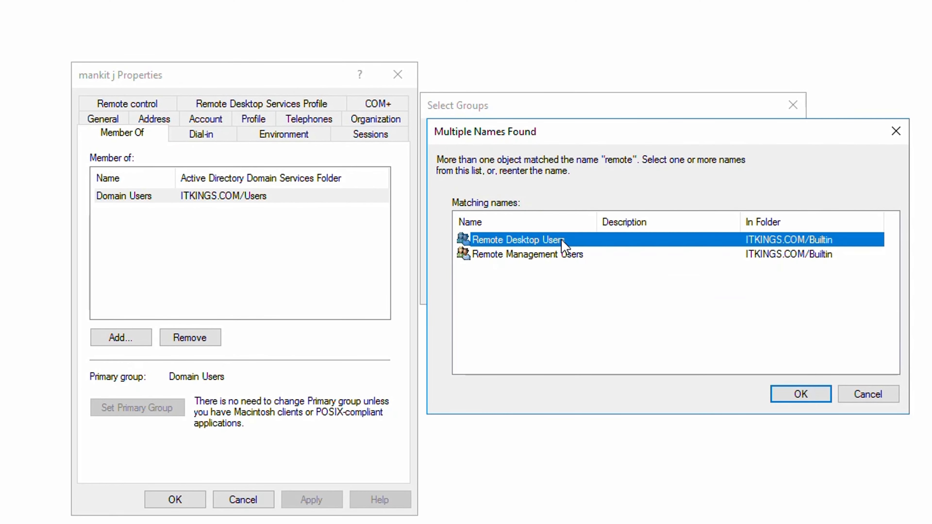
left_click(593, 258)
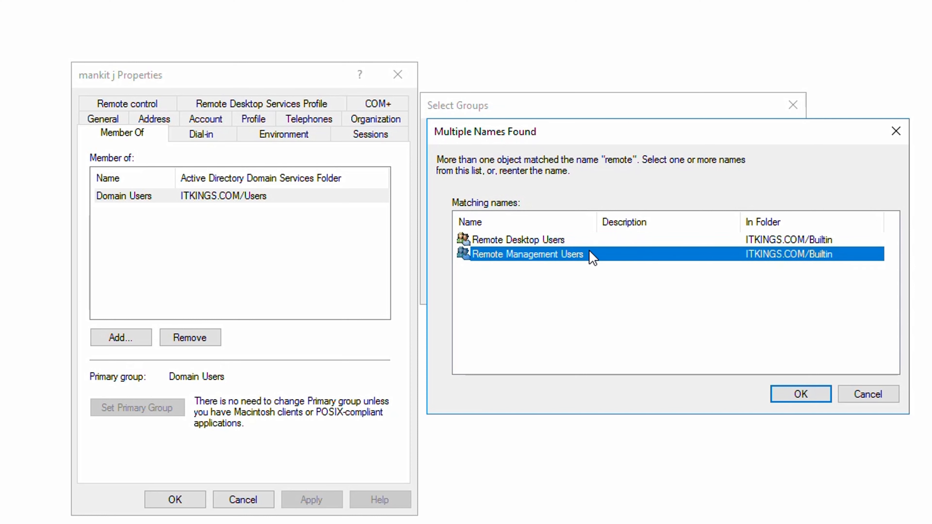
left_click(555, 241)
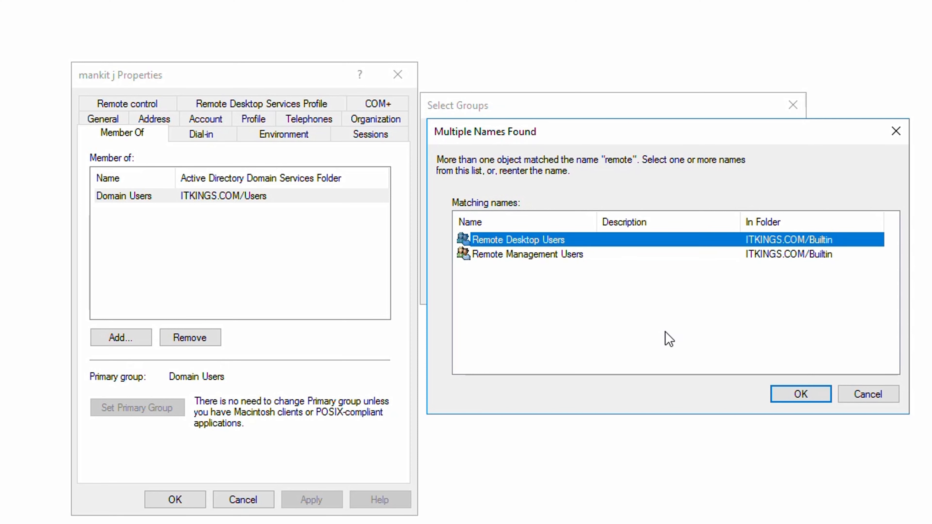
left_click(794, 395)
left_click(696, 288)
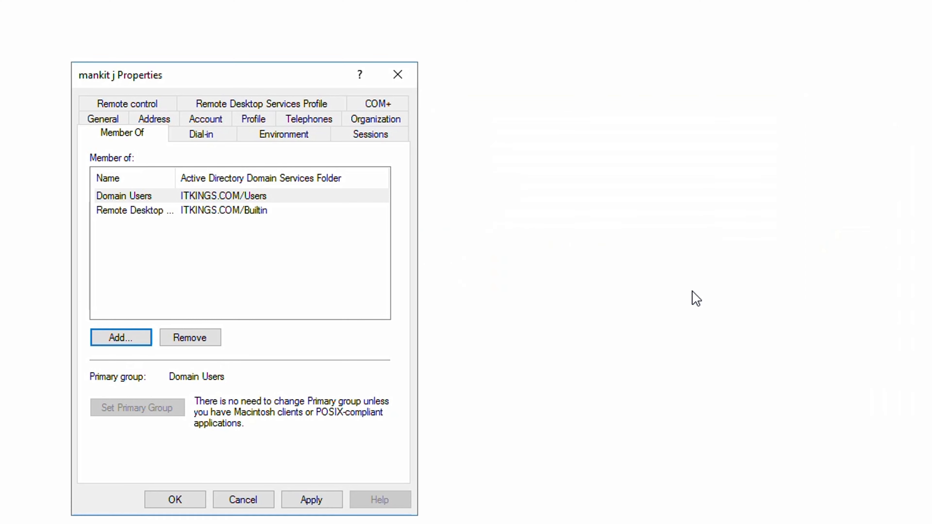
Widen the Name column and add the user to Administrators via the 'admin' name check.
left_click_drag(176, 180, 244, 190)
left_click(139, 341)
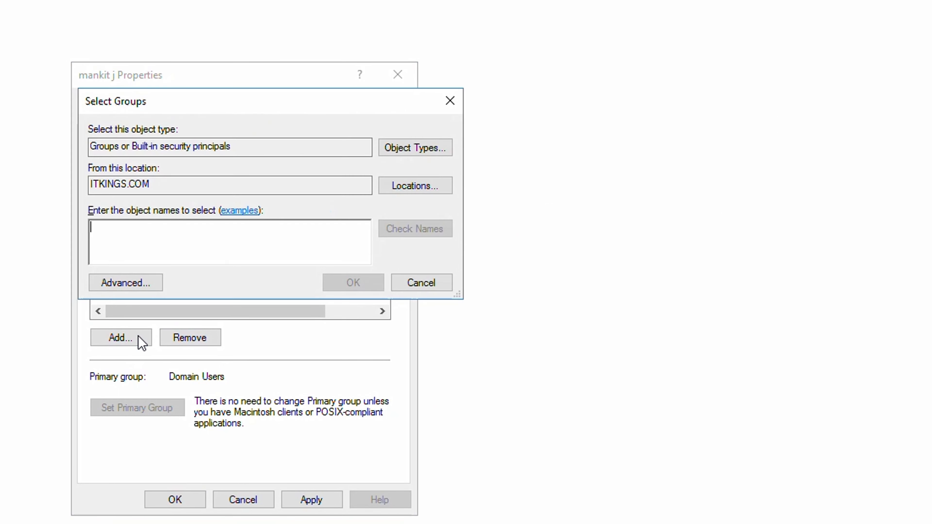
type("admin")
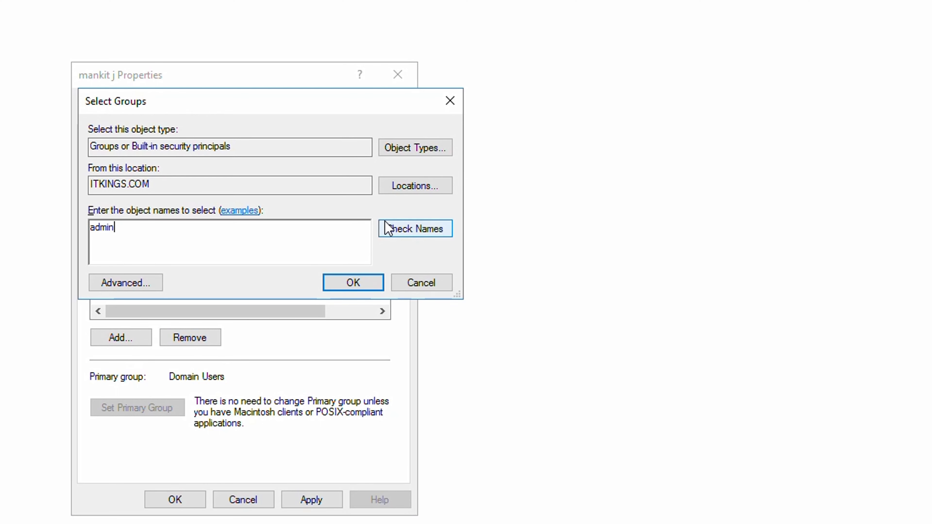
left_click(387, 229)
left_click(166, 254)
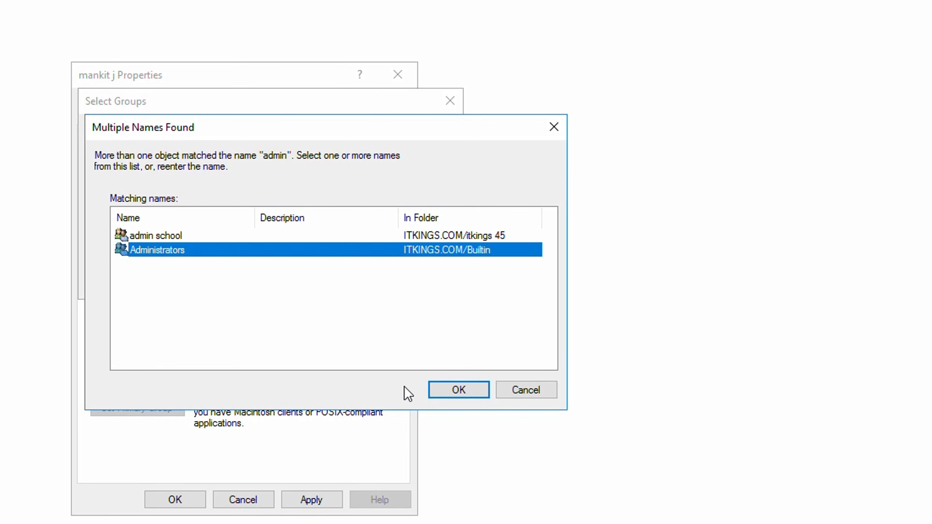
left_click(465, 390)
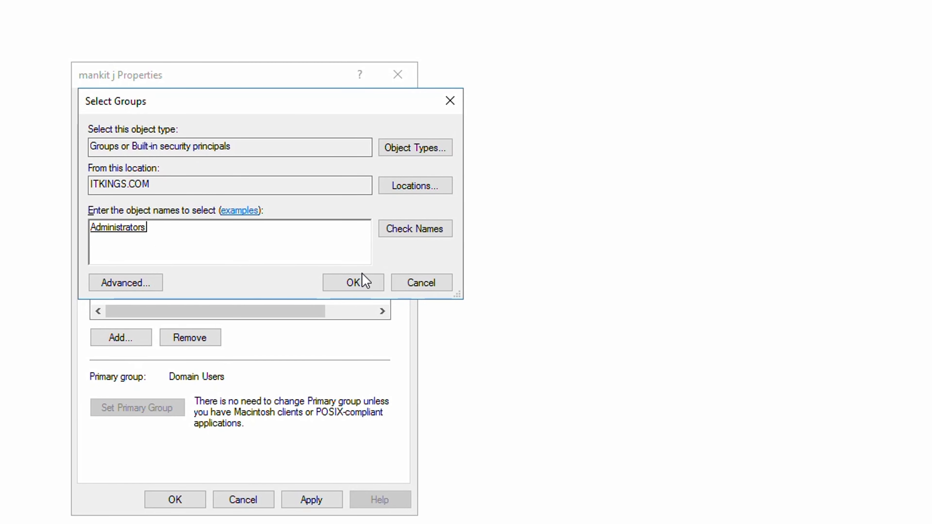
left_click(358, 281)
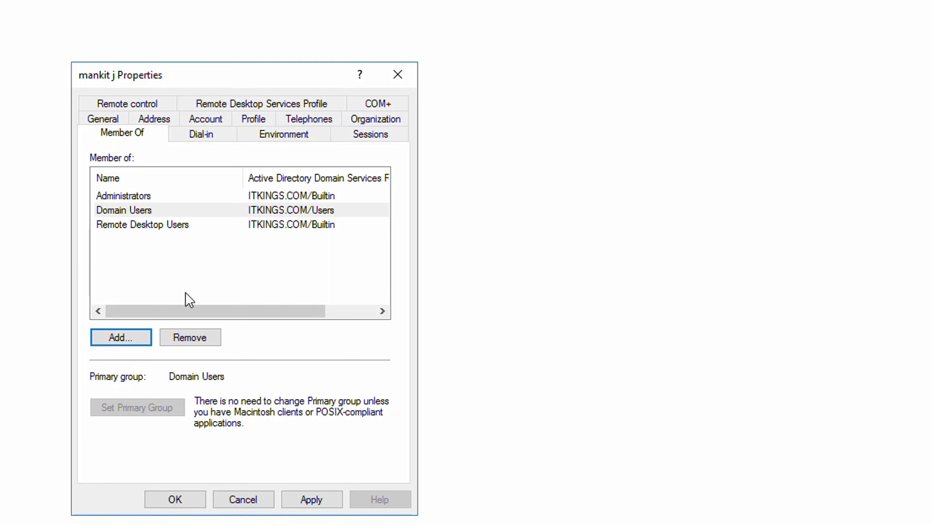
Resolve 'admin sch' to the admin school group and add the user to it.
left_click(125, 339)
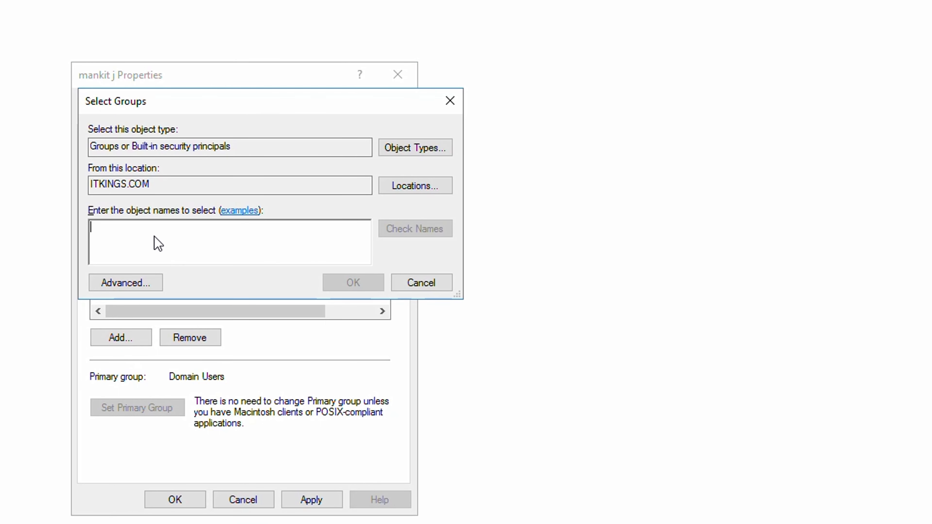
type("admin a")
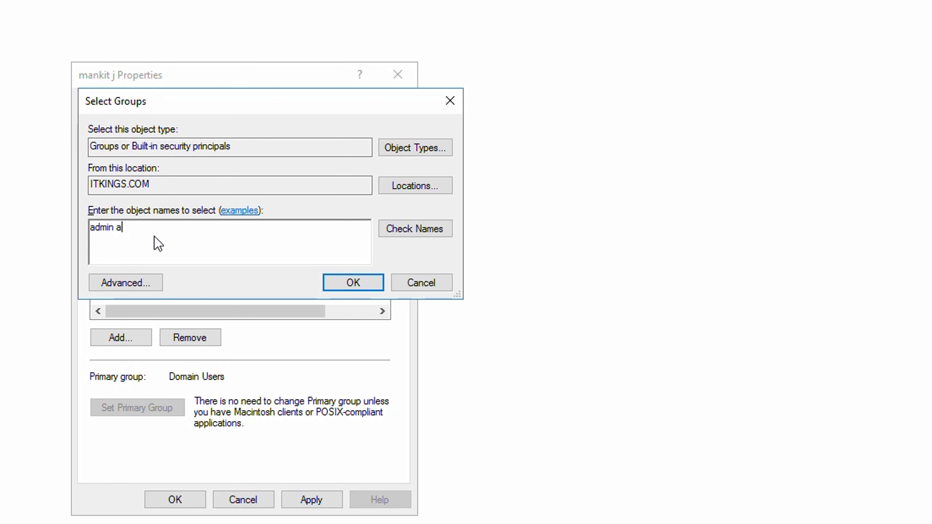
key("BackSpace")
type("sch")
left_click(393, 232)
left_click(353, 283)
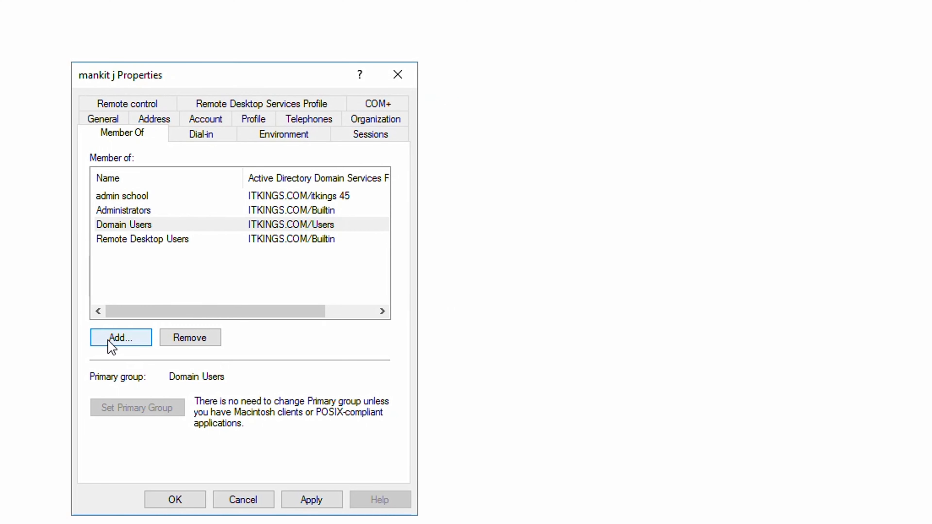
left_click(117, 339)
Resolve 'replica' to the Replicator group and add the user to it.
left_click_drag(230, 96, 601, 82)
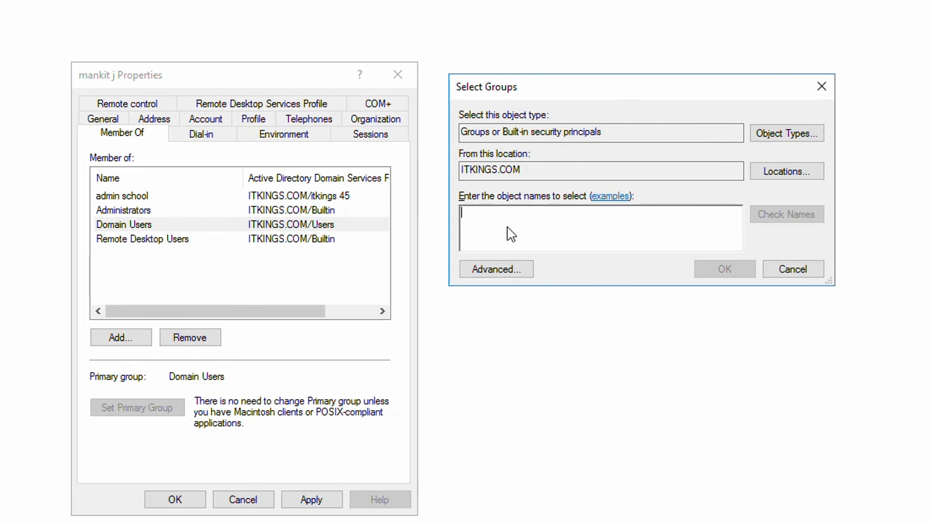
type("repl")
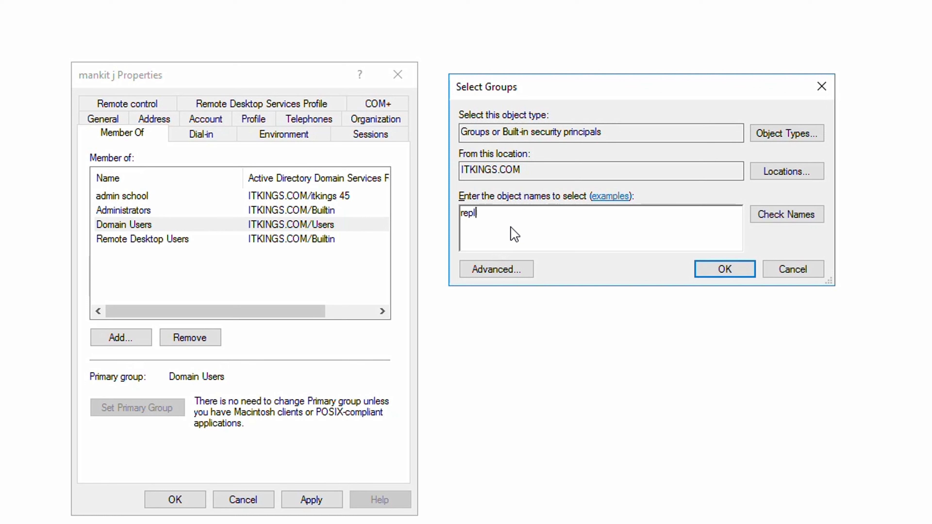
type("ica")
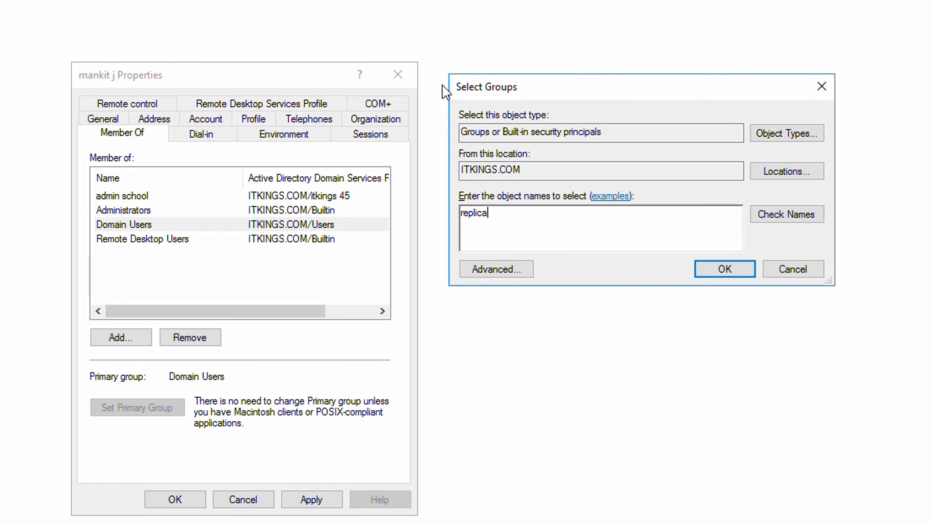
left_click(785, 214)
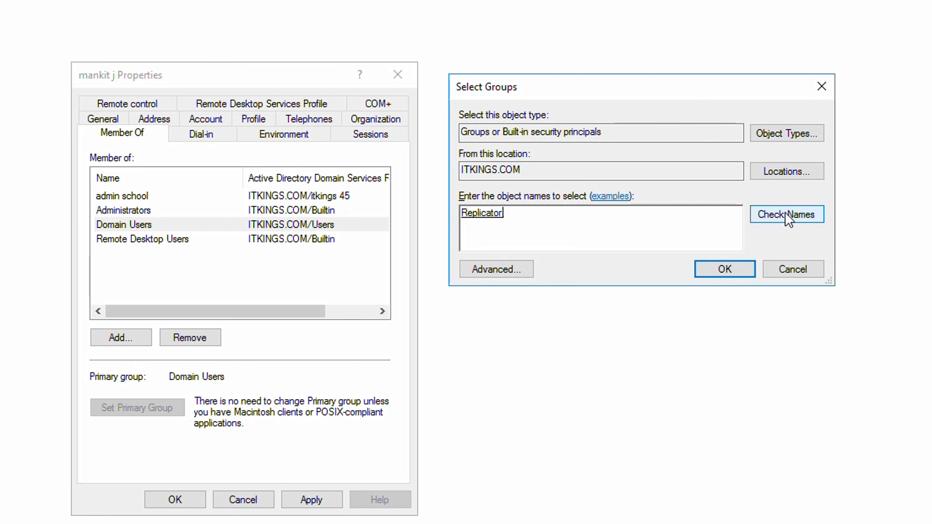
left_click(710, 276)
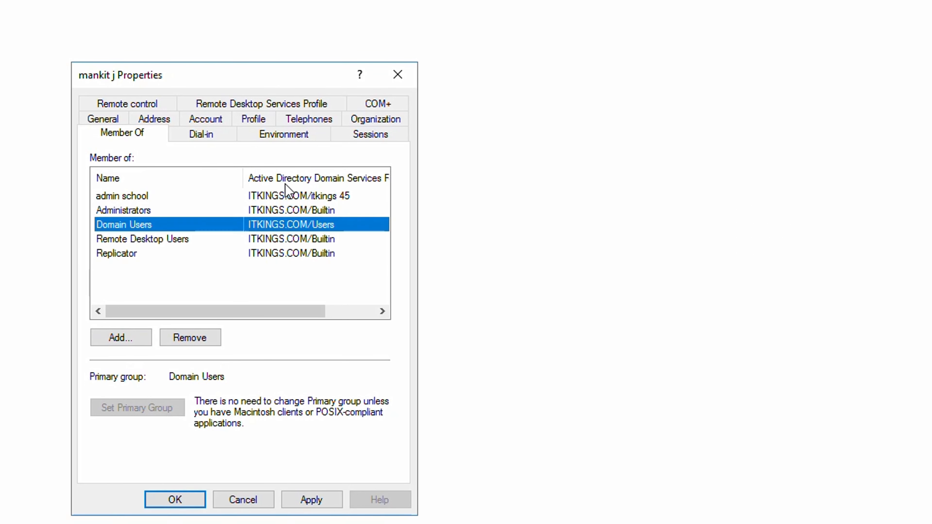
left_click(121, 339)
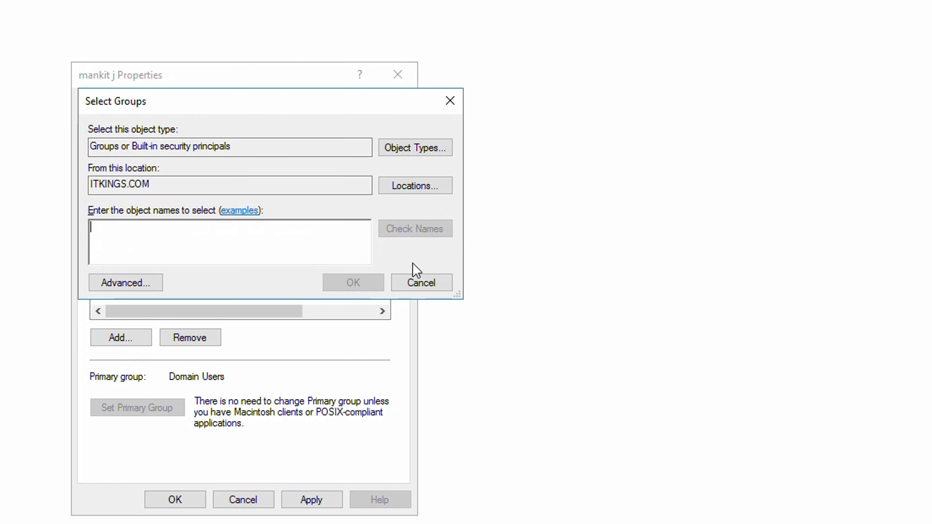
Try resolving 'bi', dismiss the Name Not Found warning and clear the entry.
left_click_drag(258, 104, 697, 126)
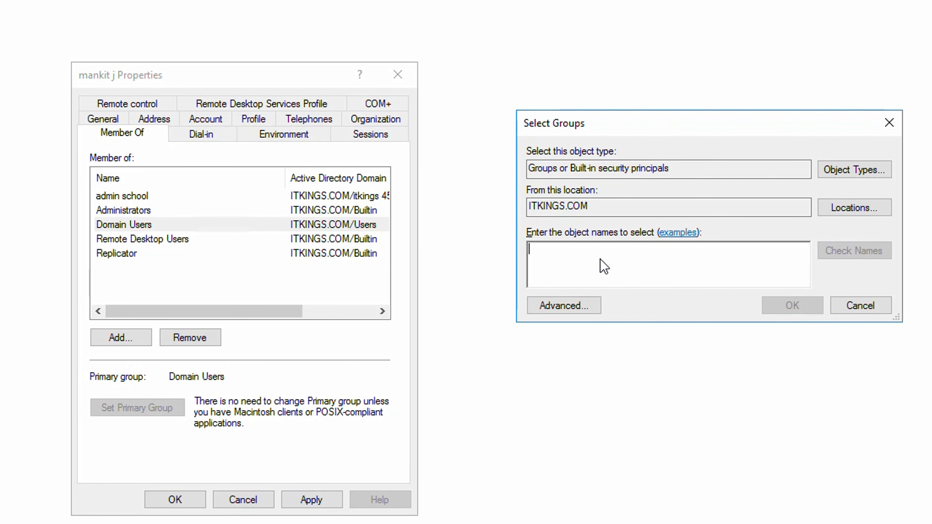
type("bil")
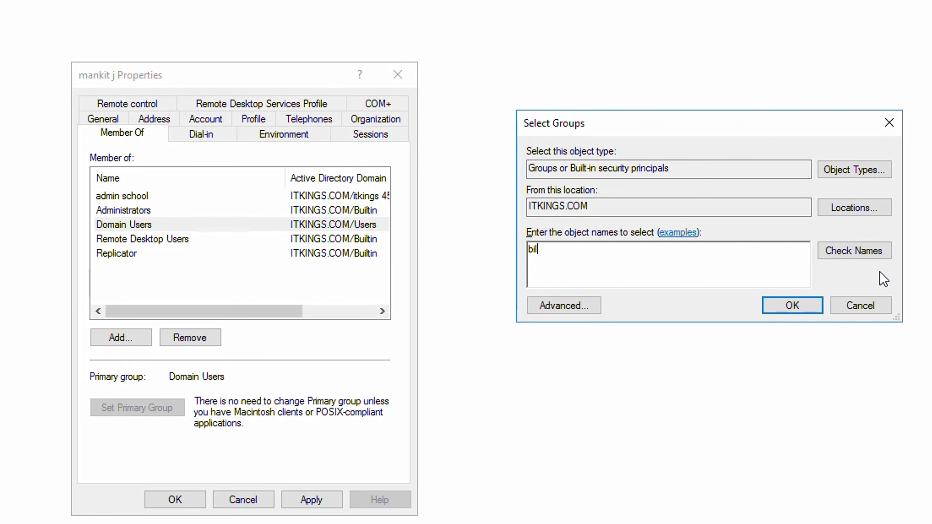
left_click(881, 254)
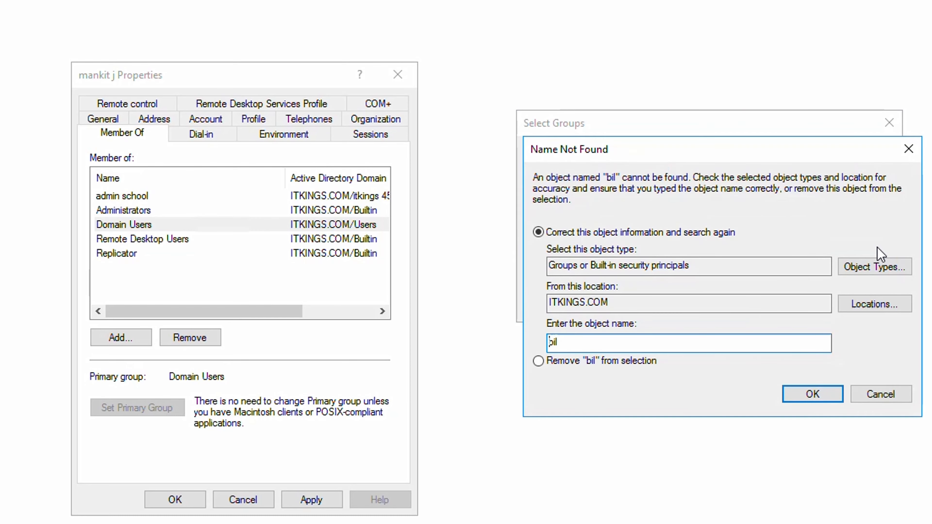
left_click(908, 156)
key("BackSpace")
key("BackSpace")
key("BackSpace")
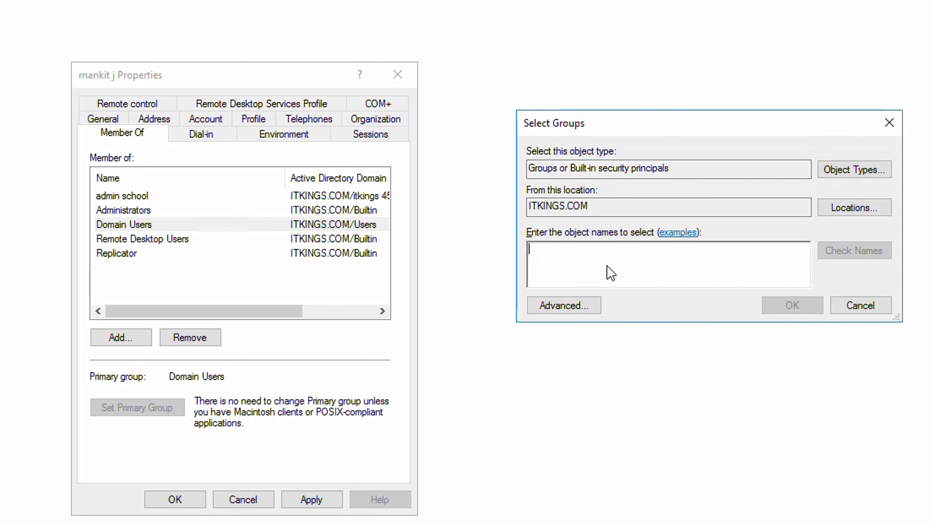
In the advanced group search, find names starting with 'admin', then change the term to 'domain'.
left_click(564, 306)
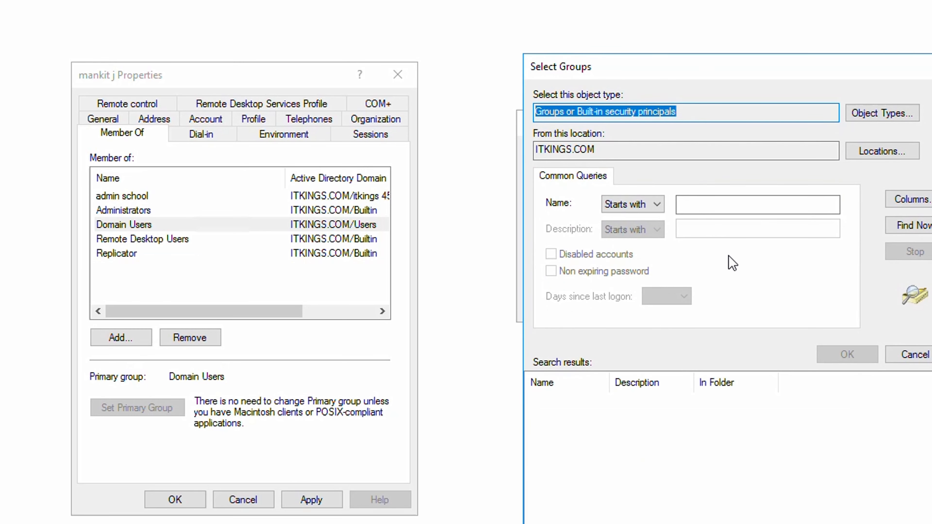
left_click(702, 210)
type("groups")
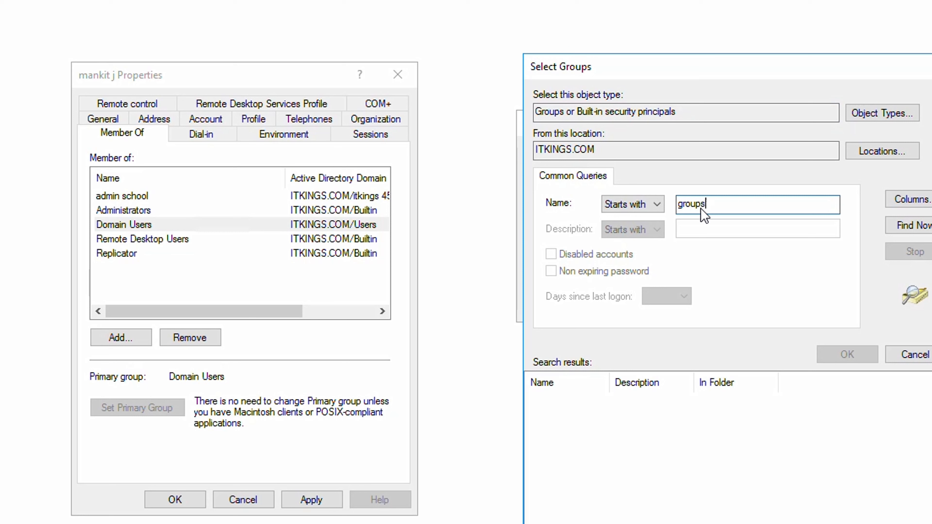
key("BackSpace")
key("BackSpace")
key("BackSpace")
key("BackSpace")
key("BackSpace")
type("admin")
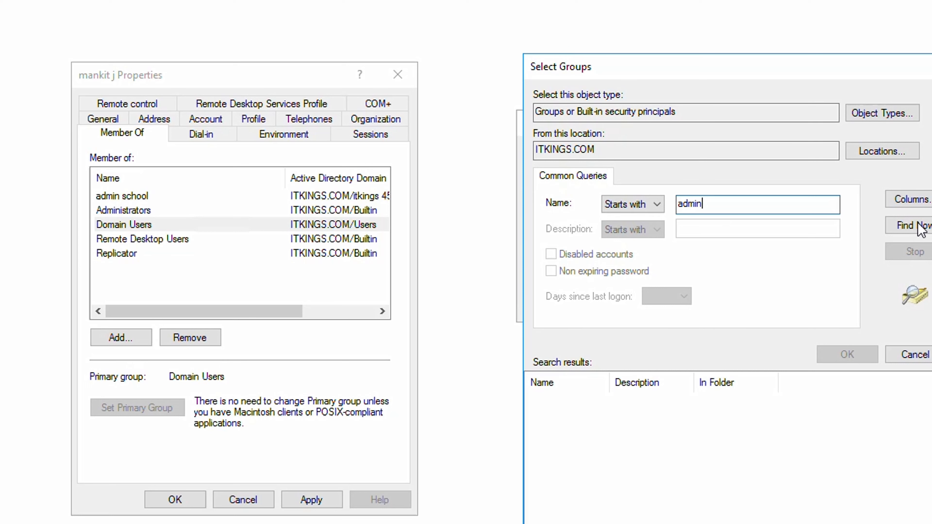
left_click(921, 227)
left_click(705, 206)
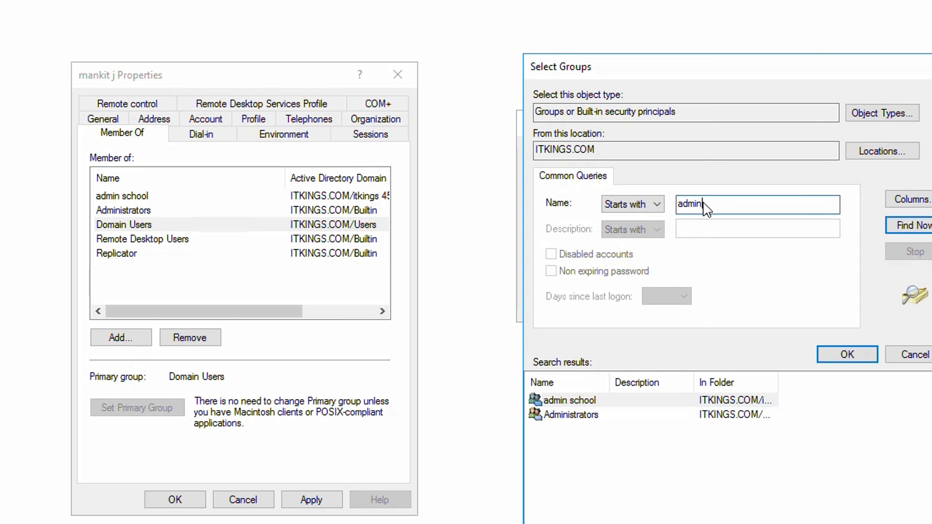
key("BackSpace")
key("BackSpace")
key("BackSpace")
key("BackSpace")
key("BackSpace")
type("domain")
Find the groups starting with 'domain' and add the user to Domain Admins.
left_click(916, 225)
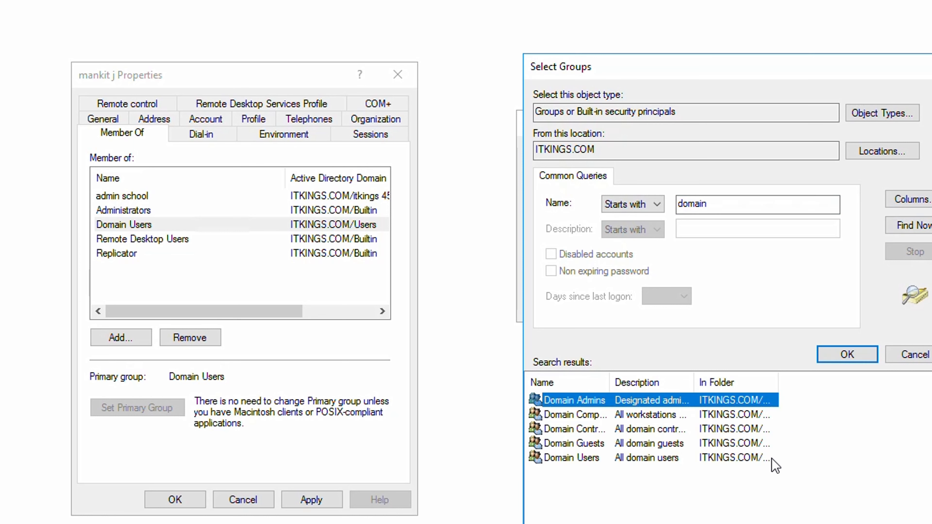
left_click_drag(610, 383, 700, 384)
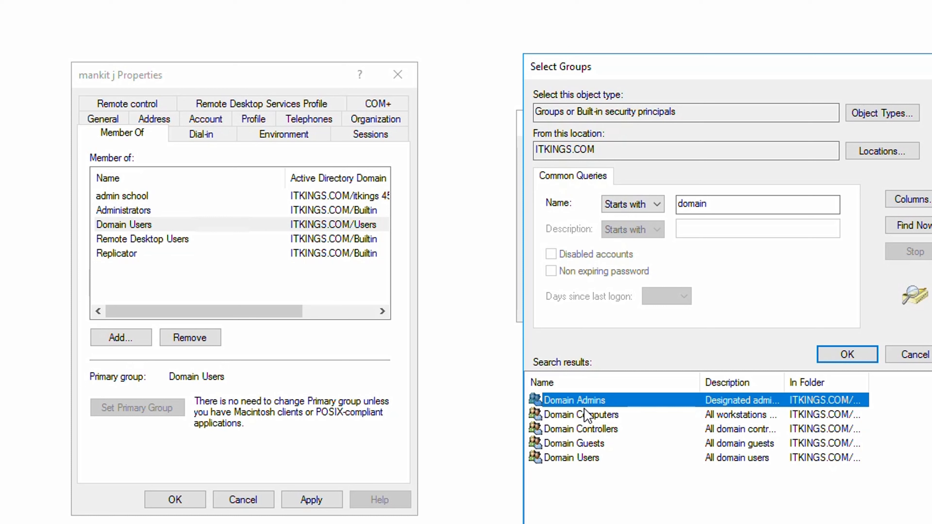
left_click(619, 417)
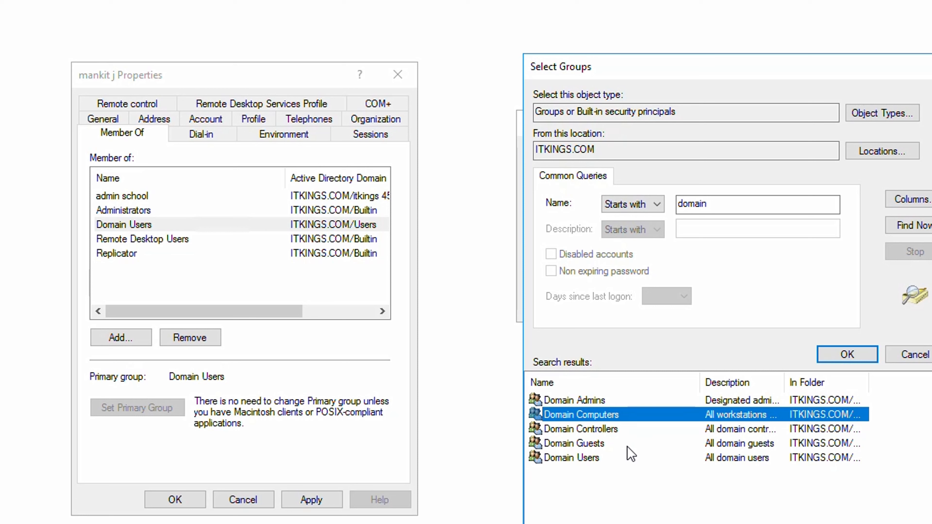
left_click(600, 448)
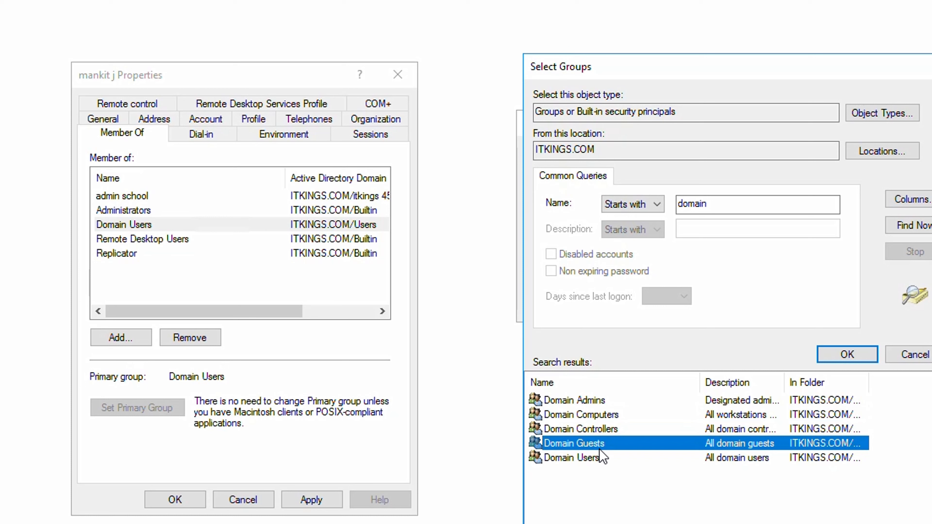
left_click(596, 459)
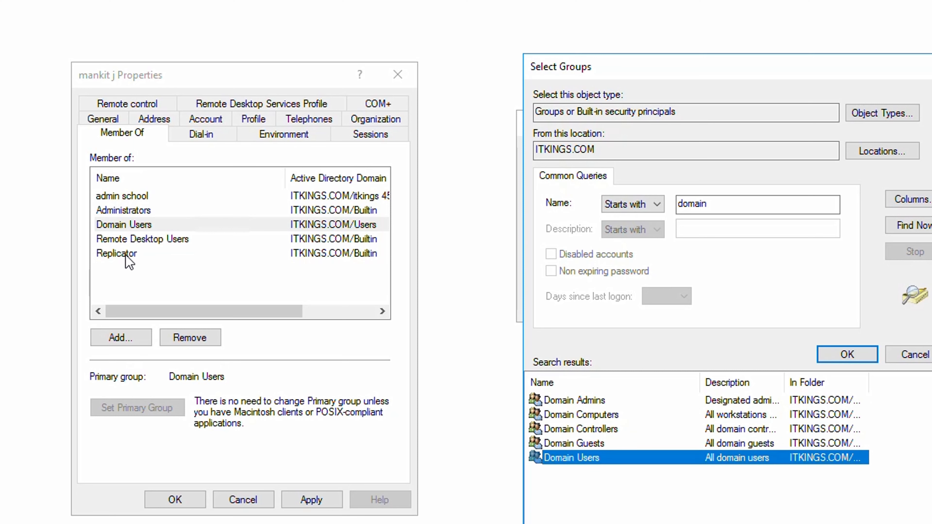
left_click(593, 402)
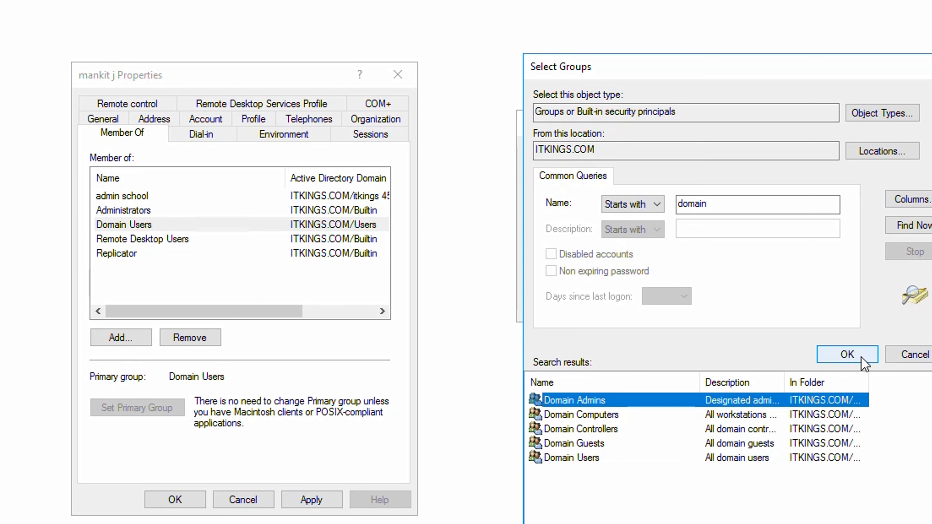
left_click(856, 355)
left_click(763, 307)
Apply the membership changes and close the user's properties with OK.
left_click_drag(153, 287, 151, 200)
left_click(318, 280)
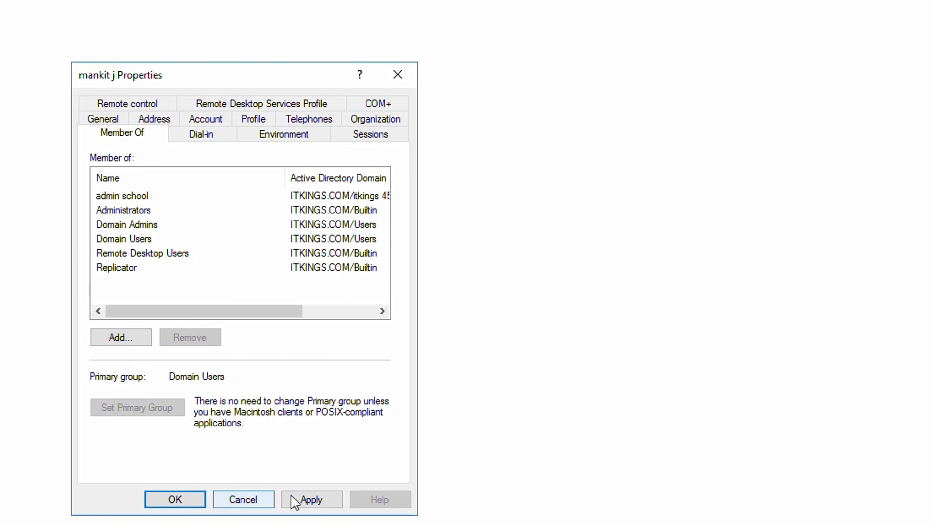
left_click(304, 506)
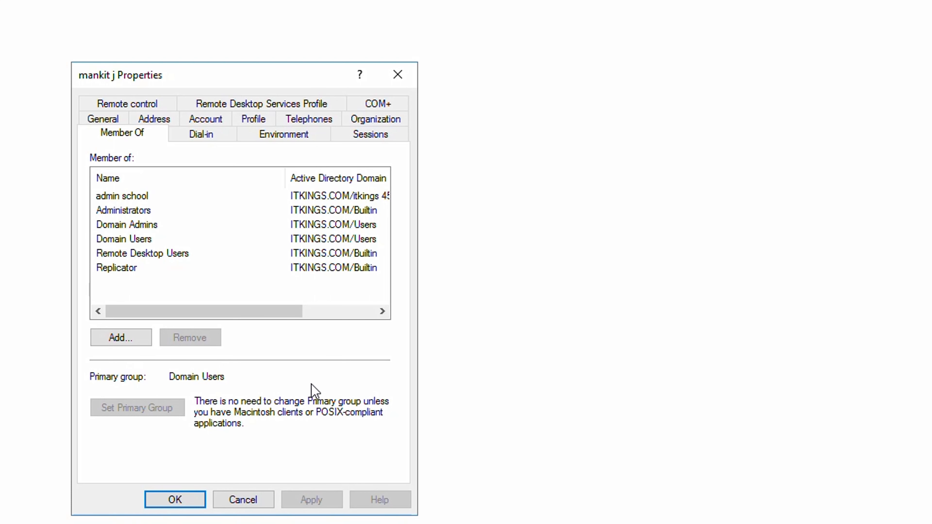
left_click(162, 503)
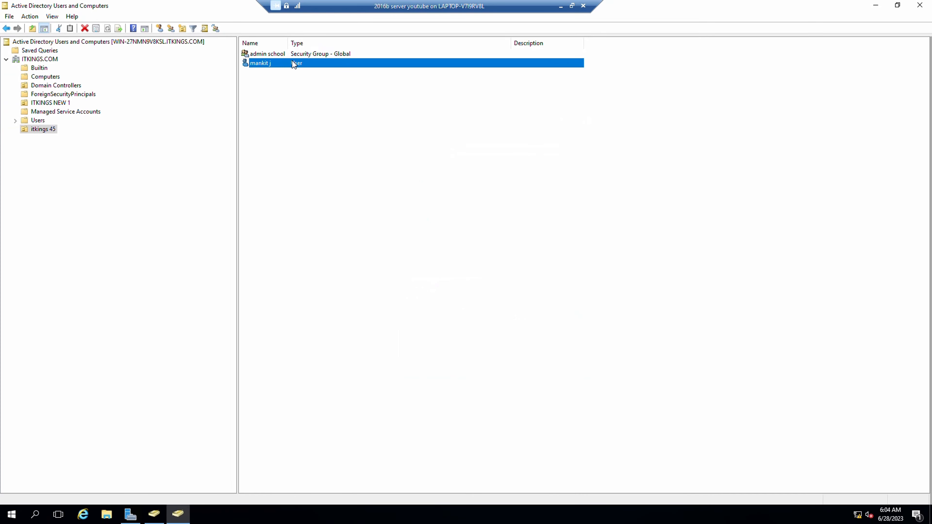
Review the admin school group's Members, Member Of and Managed By tabs.
right_click(294, 66)
left_click(286, 79)
left_click(295, 53)
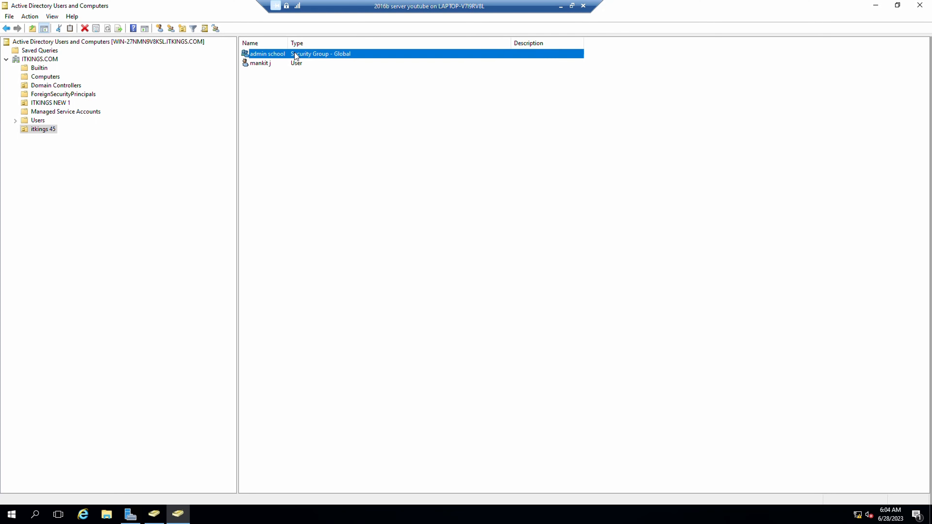
left_click(296, 117)
left_click(271, 55)
double_click(279, 56)
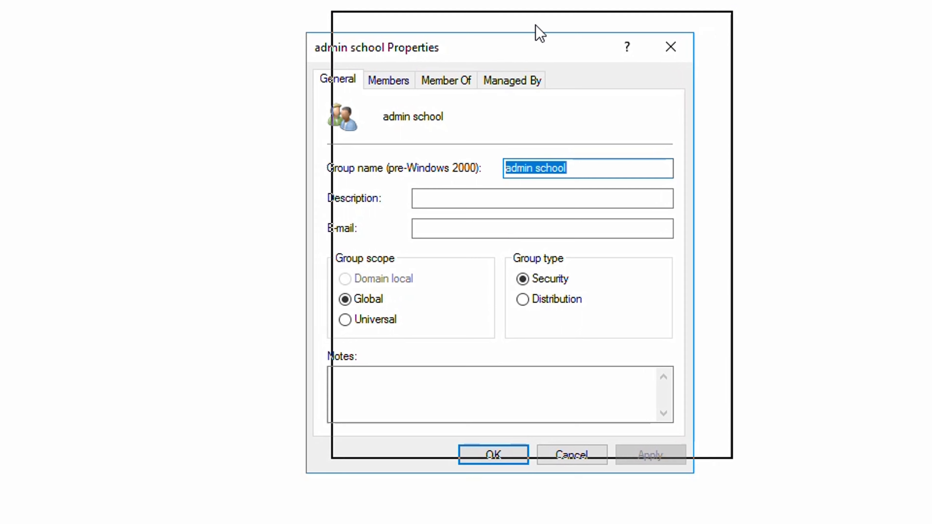
left_click(391, 85)
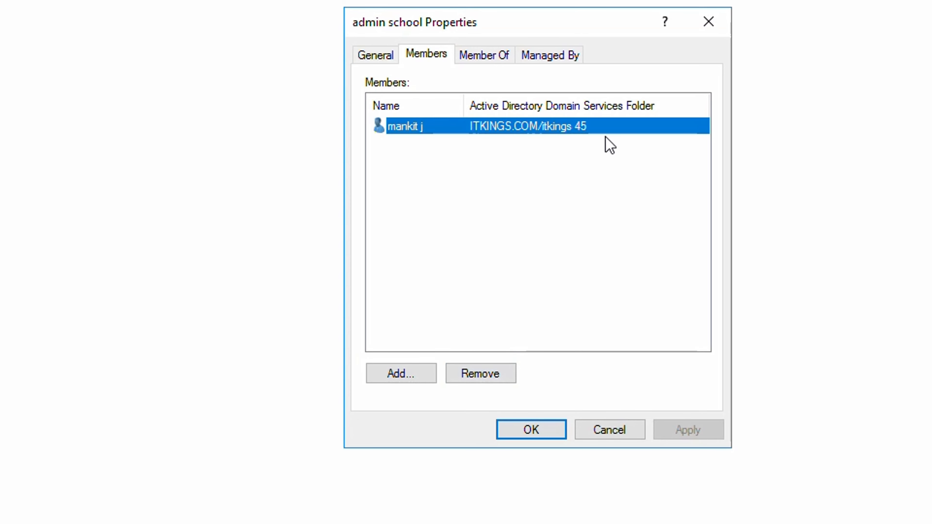
left_click(508, 54)
left_click(548, 61)
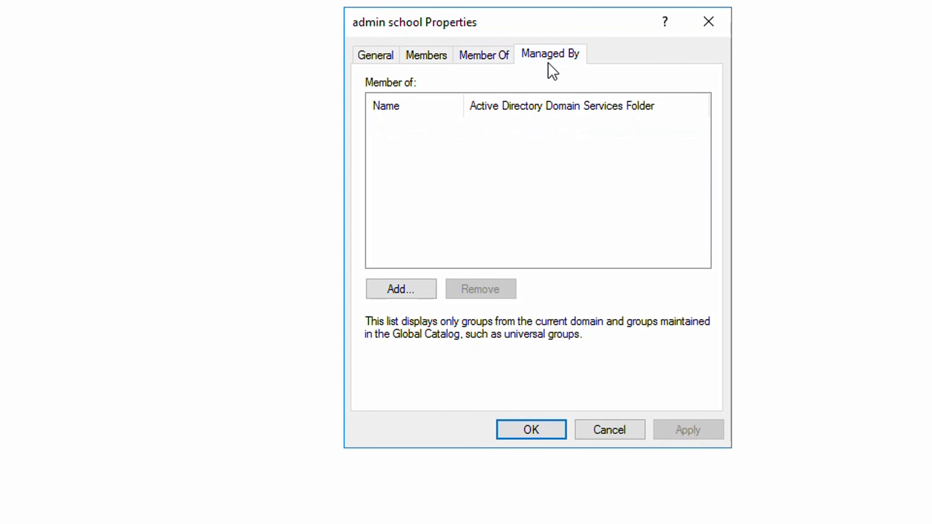
left_click(708, 21)
Browse Computers and itkings 45, then list the Builtin groups with a wider Name column.
right_click(664, 46)
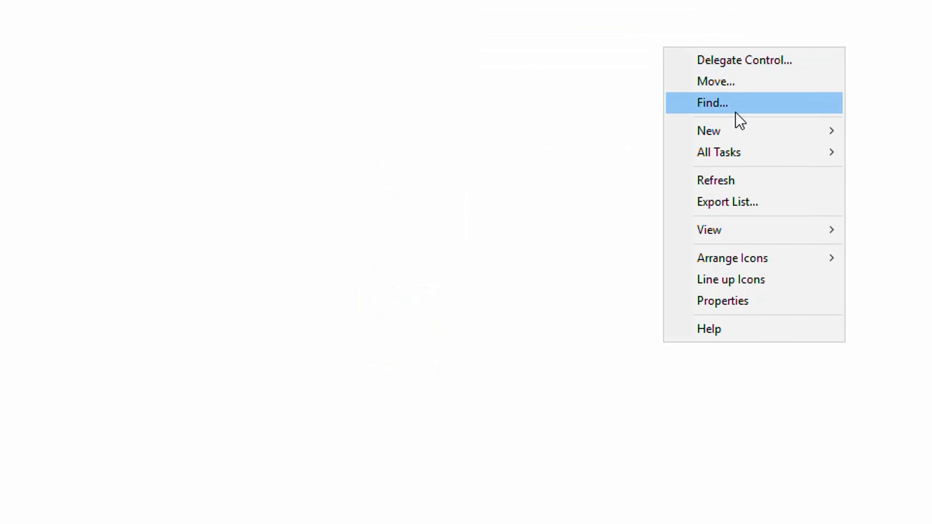
left_click(910, 94)
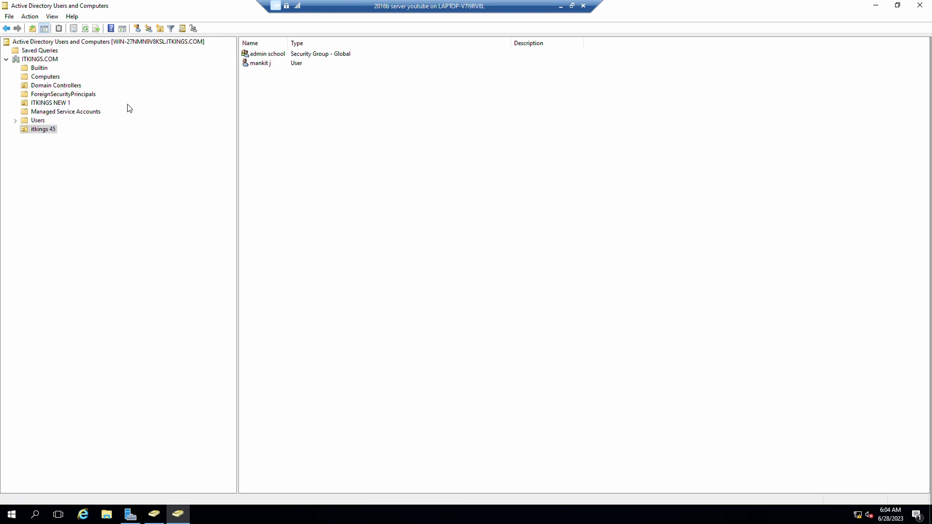
left_click(35, 77)
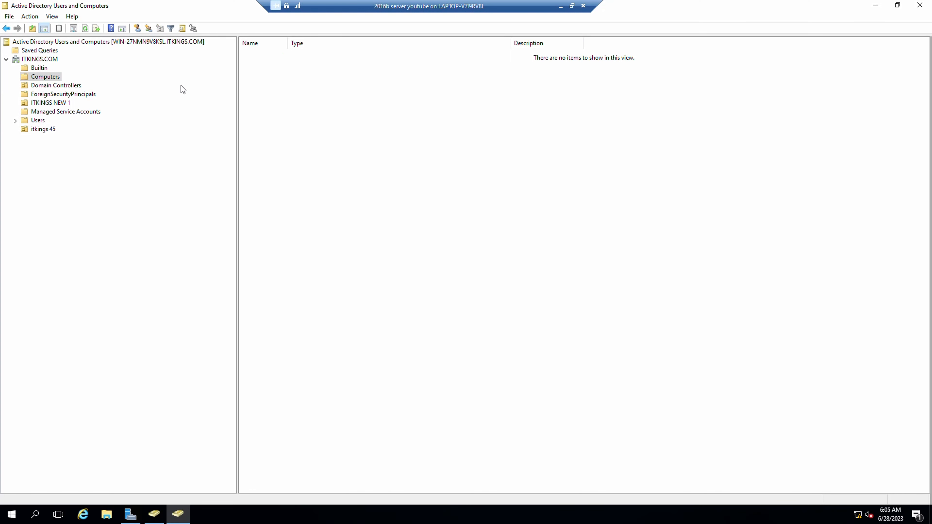
left_click(38, 130)
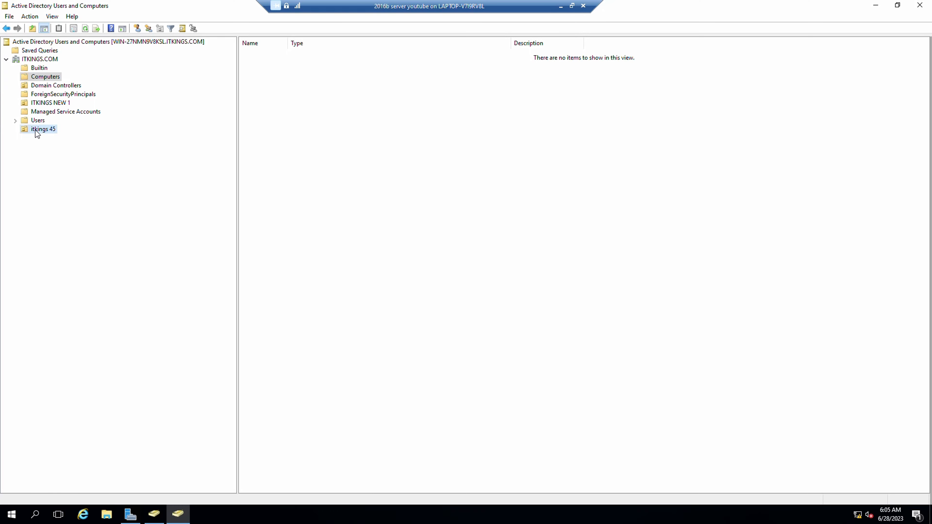
left_click(53, 69)
left_click_drag(418, 46, 455, 51)
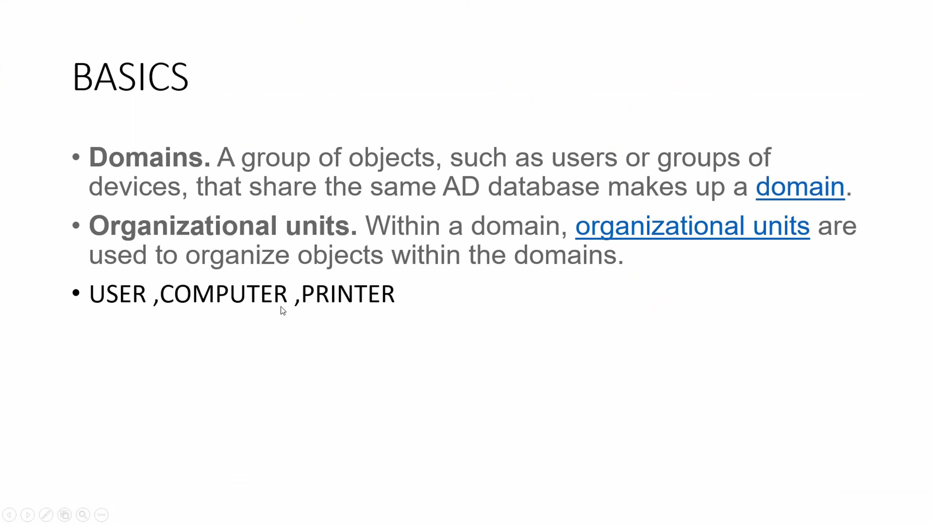
Advance to the domain forest diagram slide and turn on the laser pointer.
left_click(377, 326)
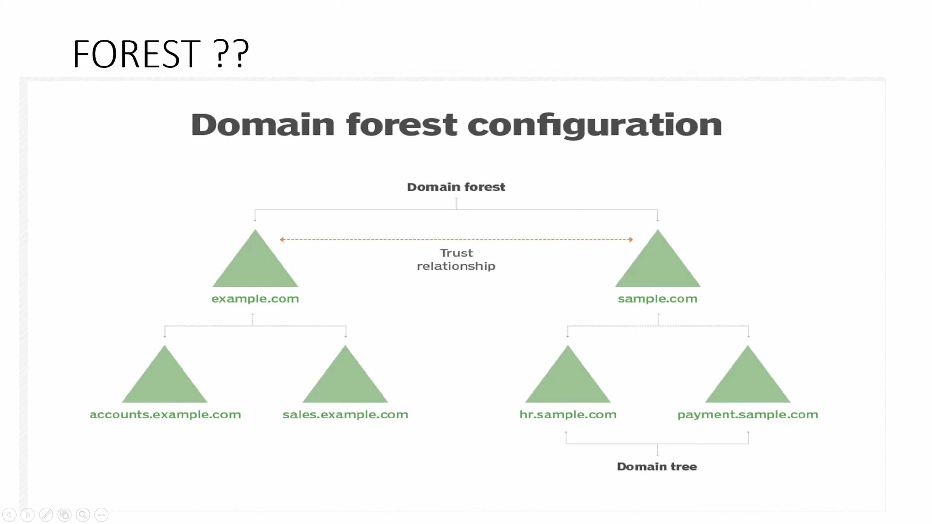
key("ctrl+l")
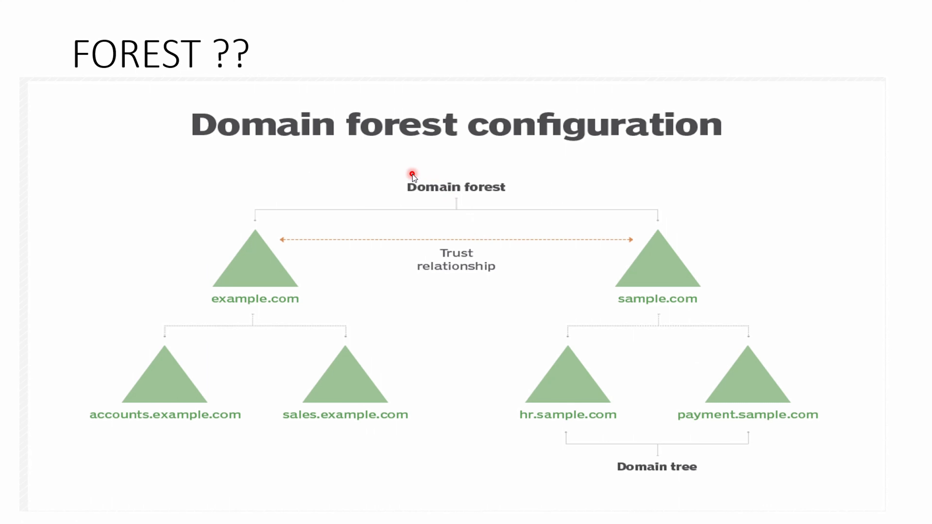